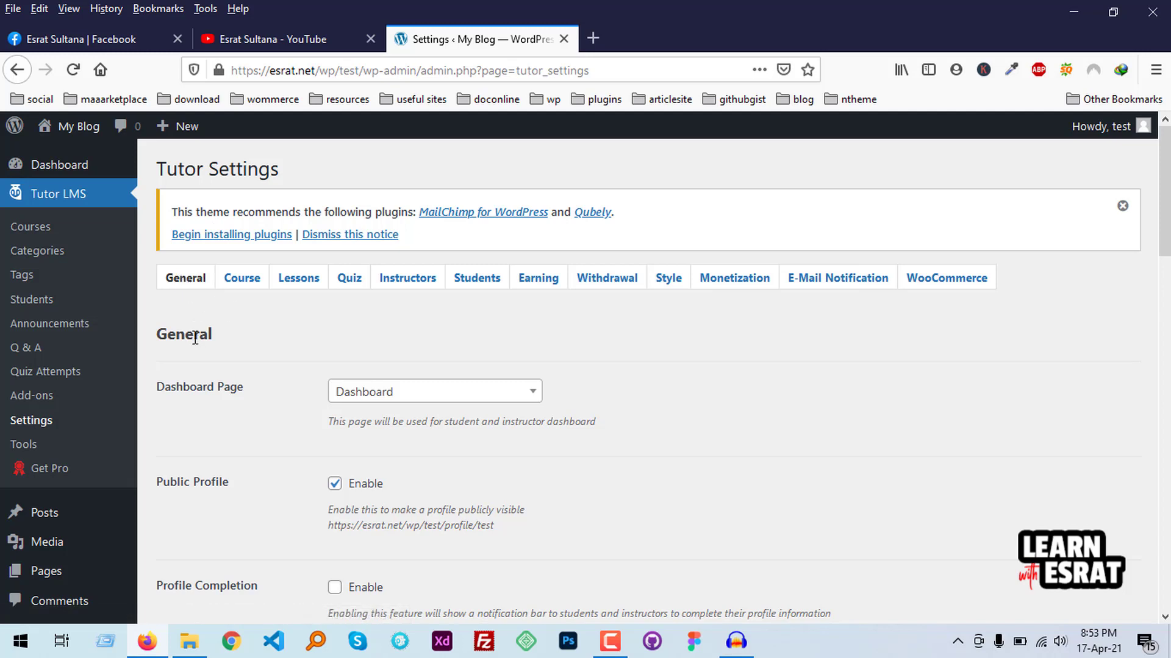
- Examine the general settings, from the available Dashboard Page options to the profile, native login, CSS, JavaScript and course visibility options
left_click(426, 397)
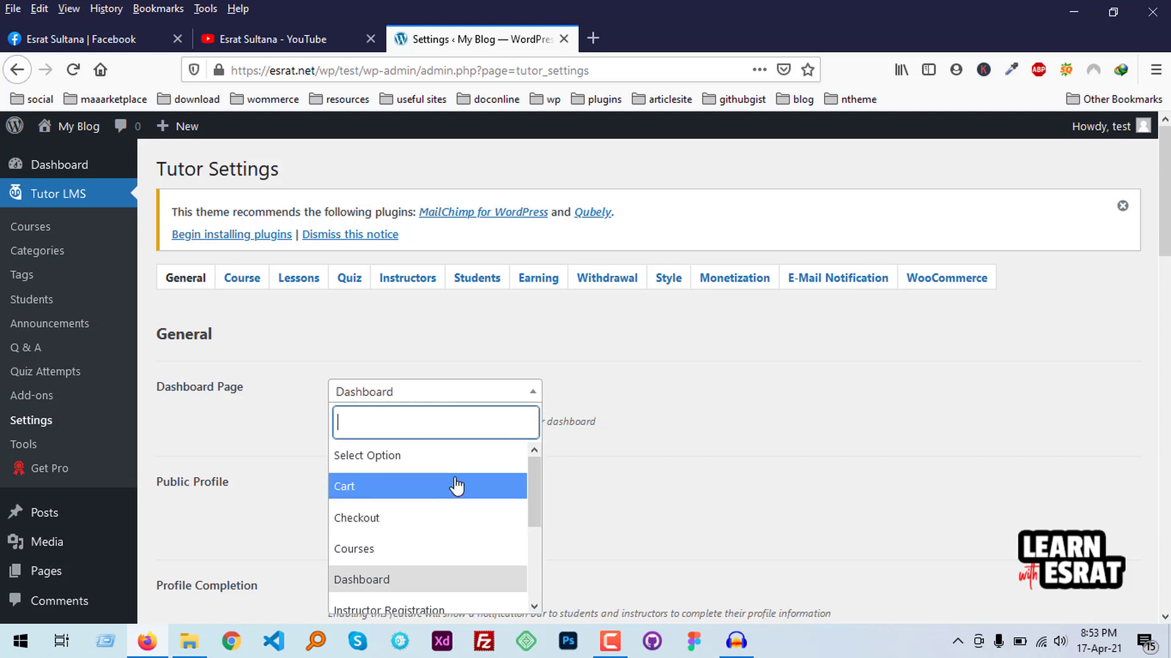
left_click(654, 440)
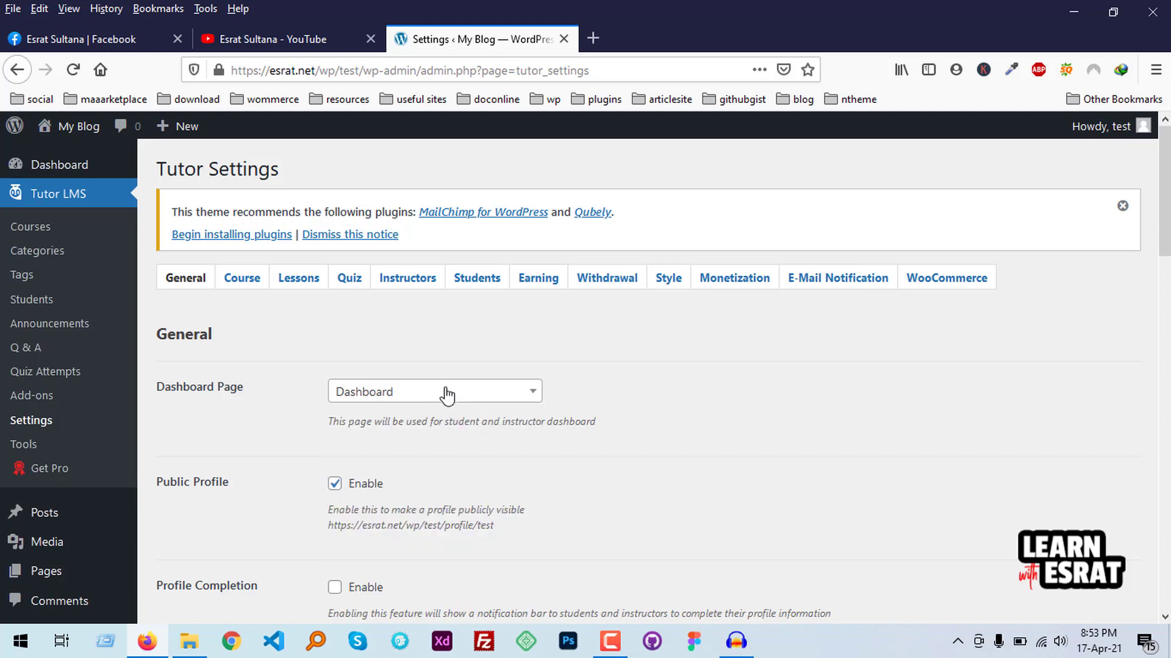
scroll(447, 399, "down", 3)
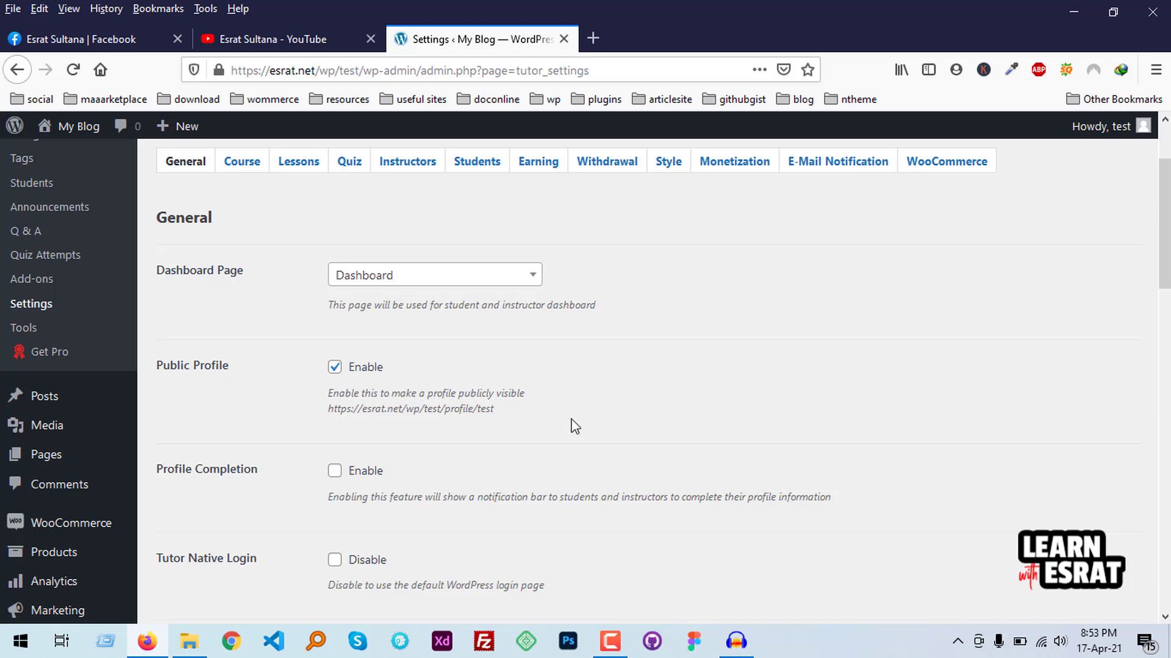
scroll(575, 426, "down", 2)
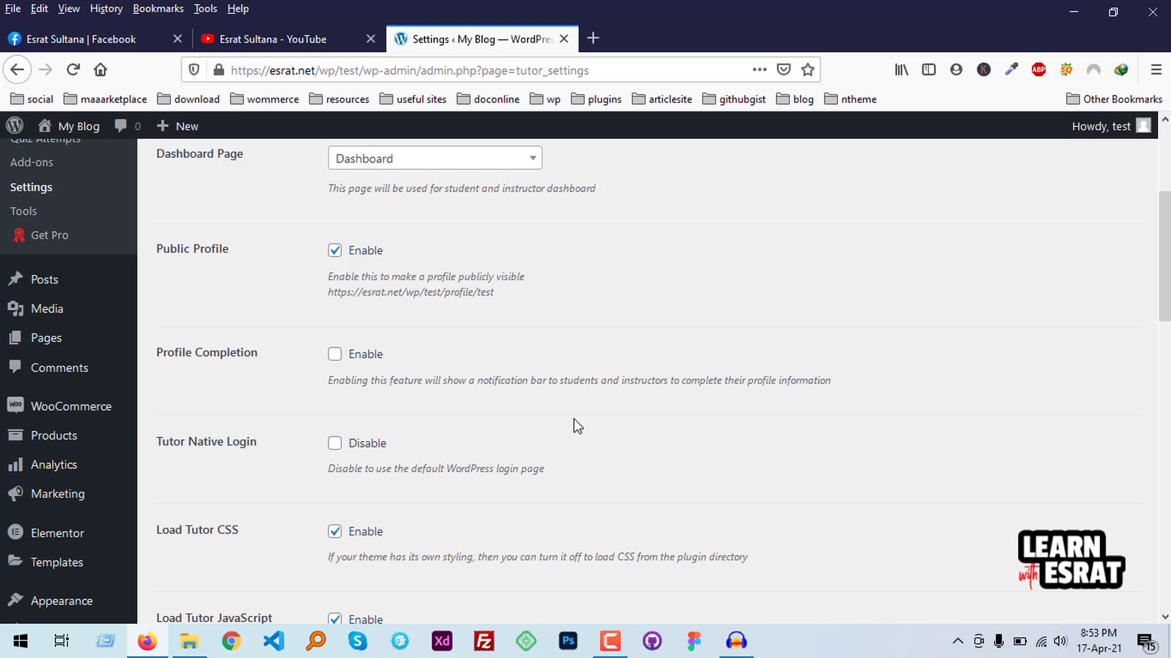
scroll(578, 425, "down", 2)
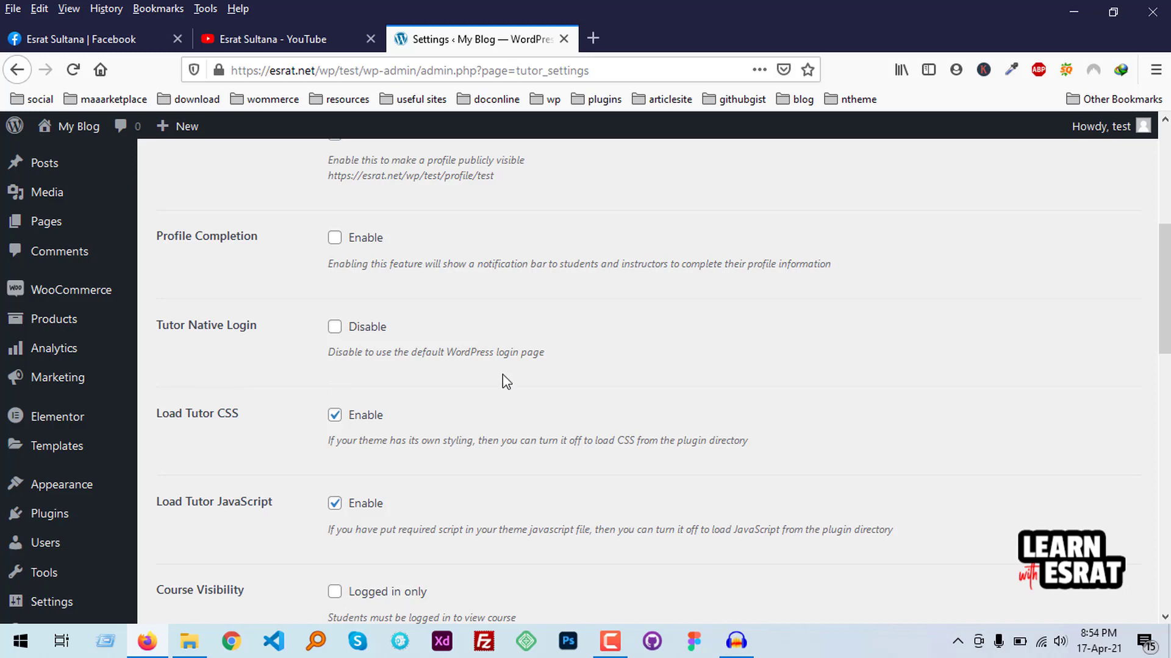
scroll(503, 374, "down", 2)
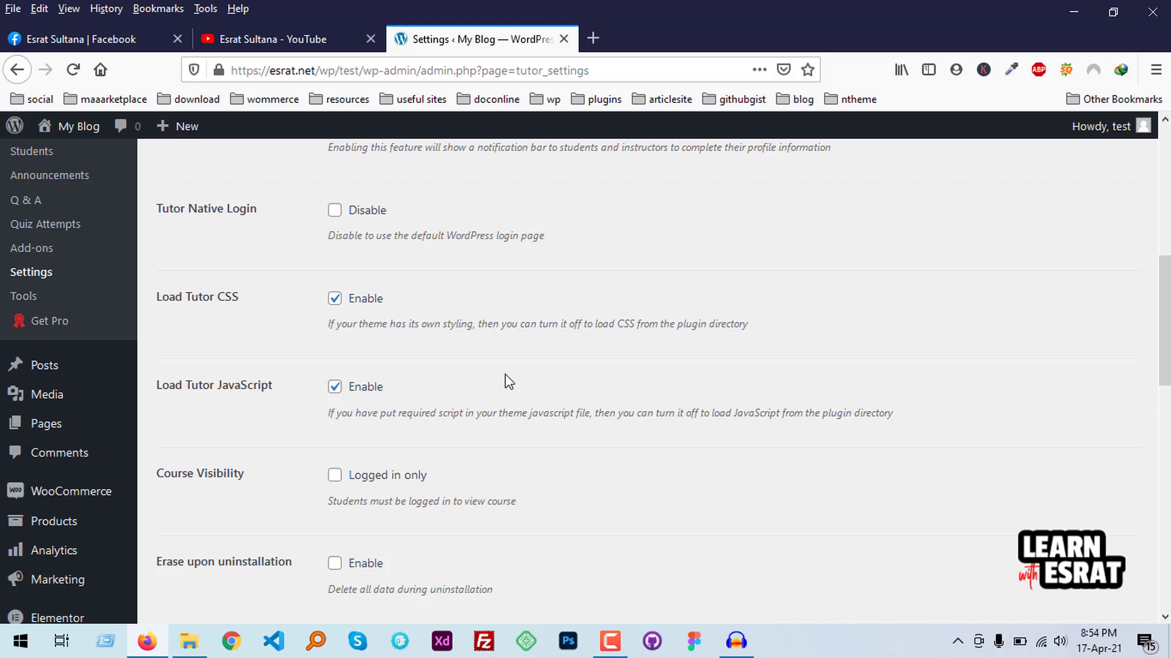
- Open the blog's front end in a separate browser tab and return to the Tutor LMS general settings
mouse_move(78, 127)
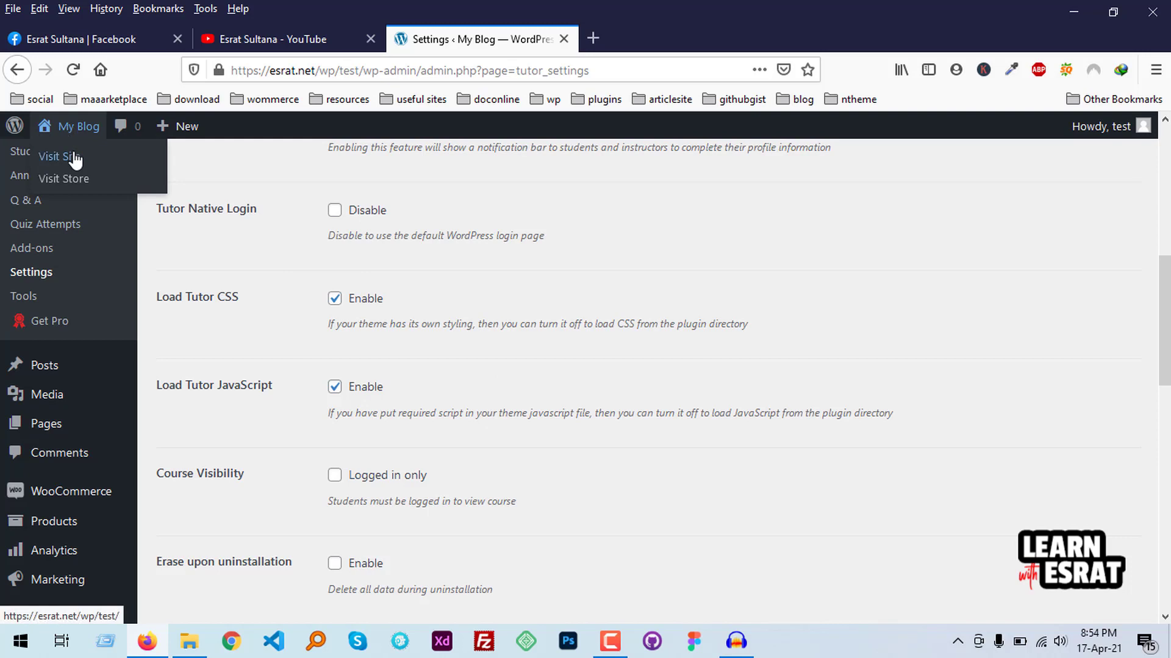
middle_click(73, 157)
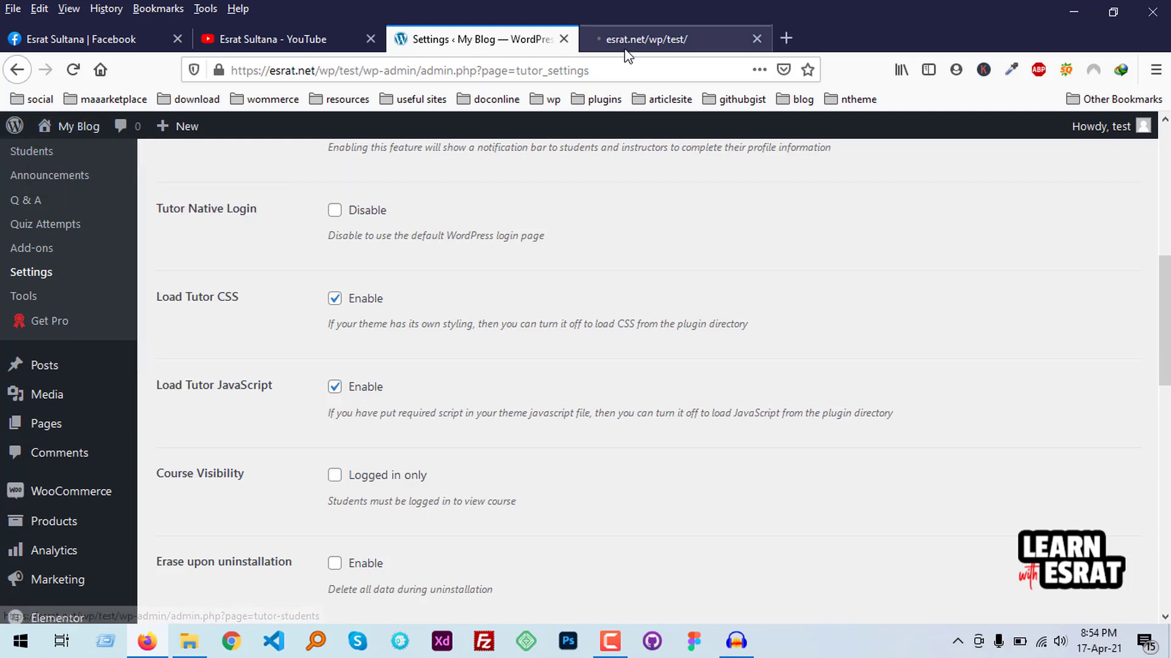
left_click(626, 49)
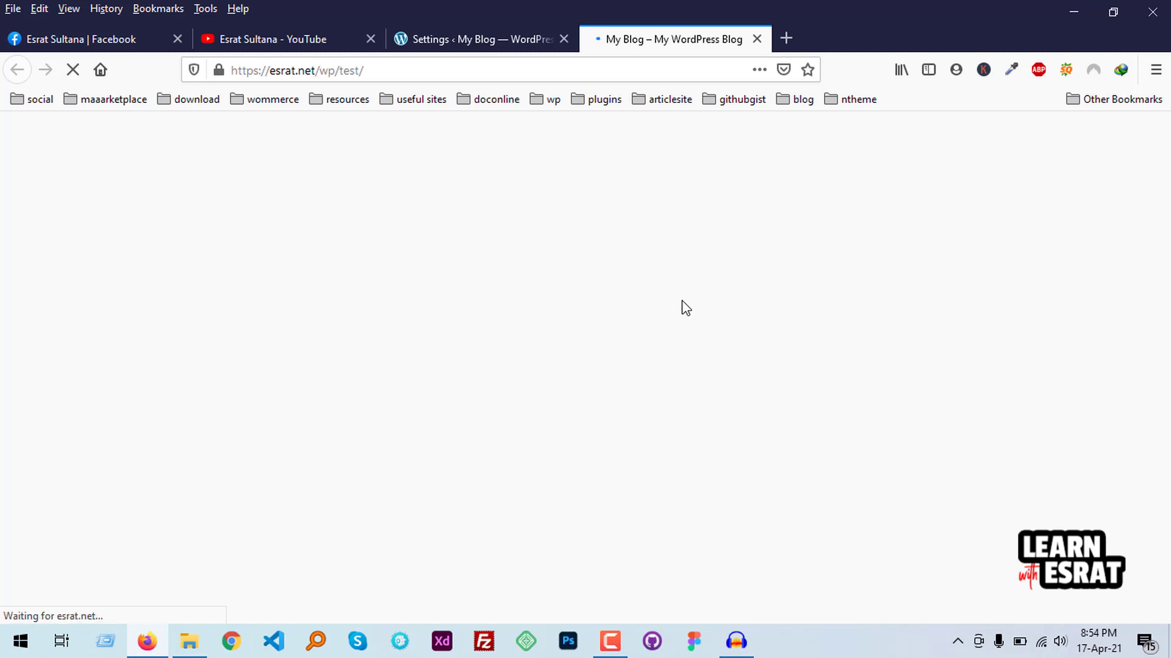
left_click(460, 39)
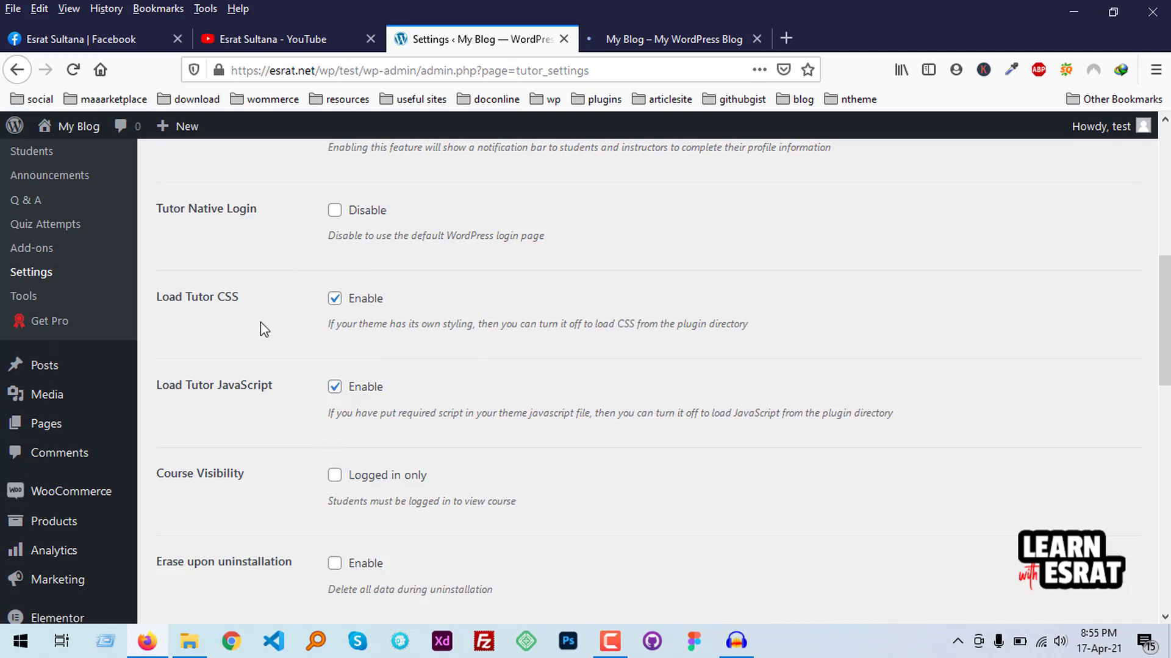
- Restrict Course Visibility to logged-in students only in the general settings
scroll(499, 401, "down", 3)
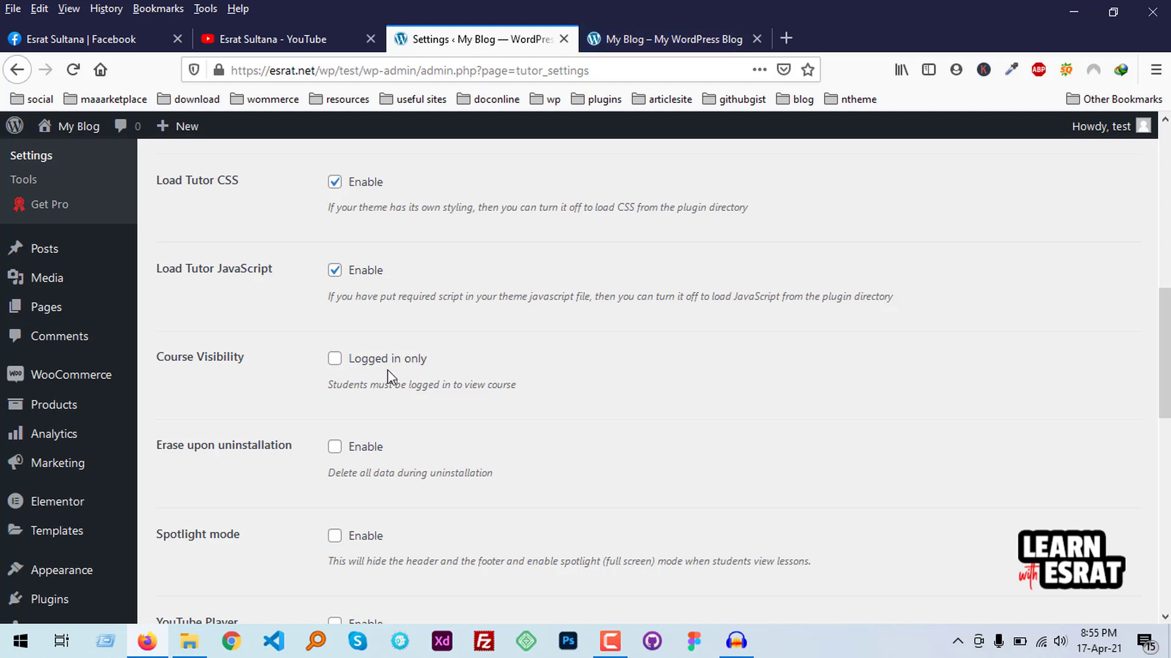
left_click(334, 360)
scroll(247, 383, "down", 4)
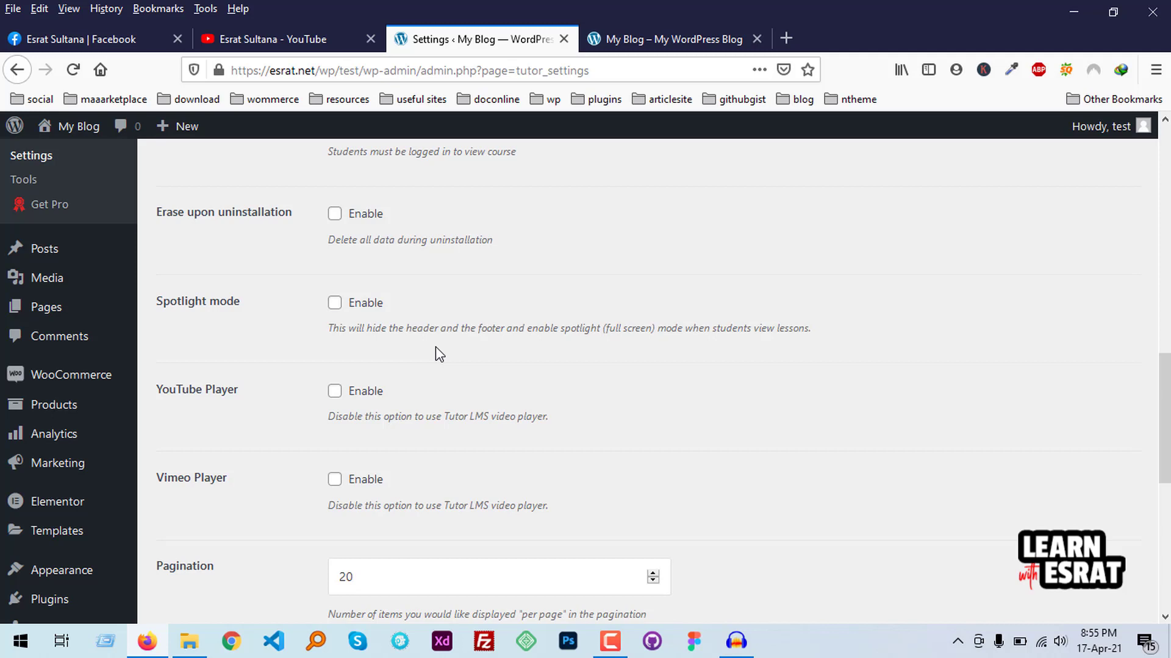
- Review the remaining general options down to the error message for wrong login credentials, and save the settings
scroll(436, 346, "down", 3)
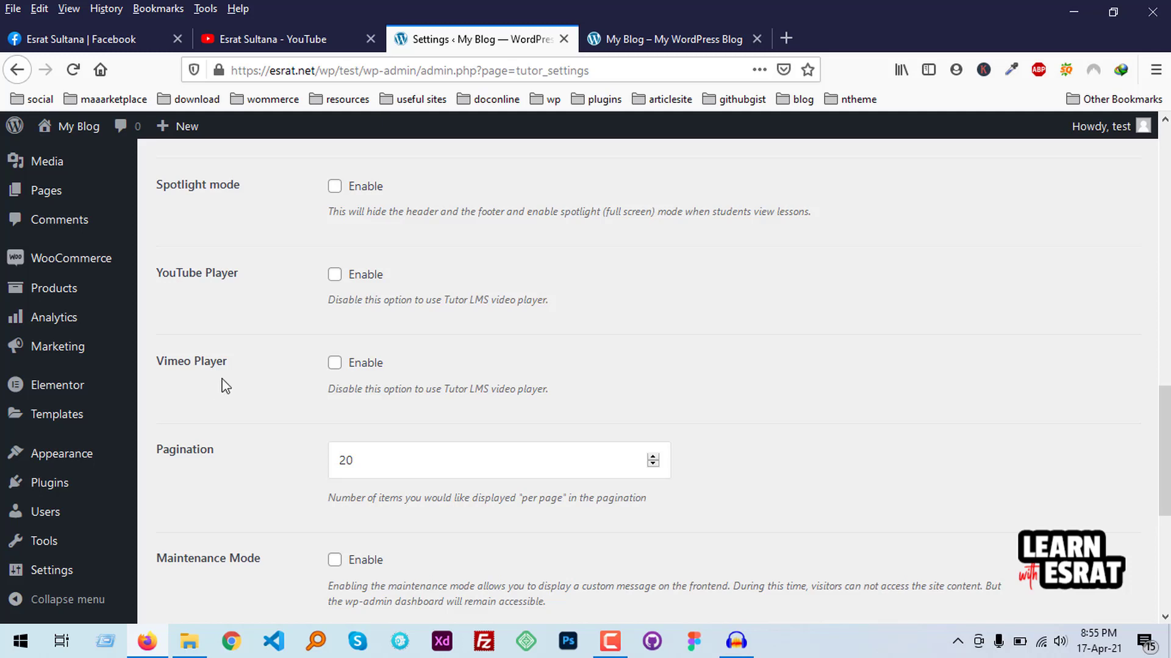
scroll(302, 378, "down", 9)
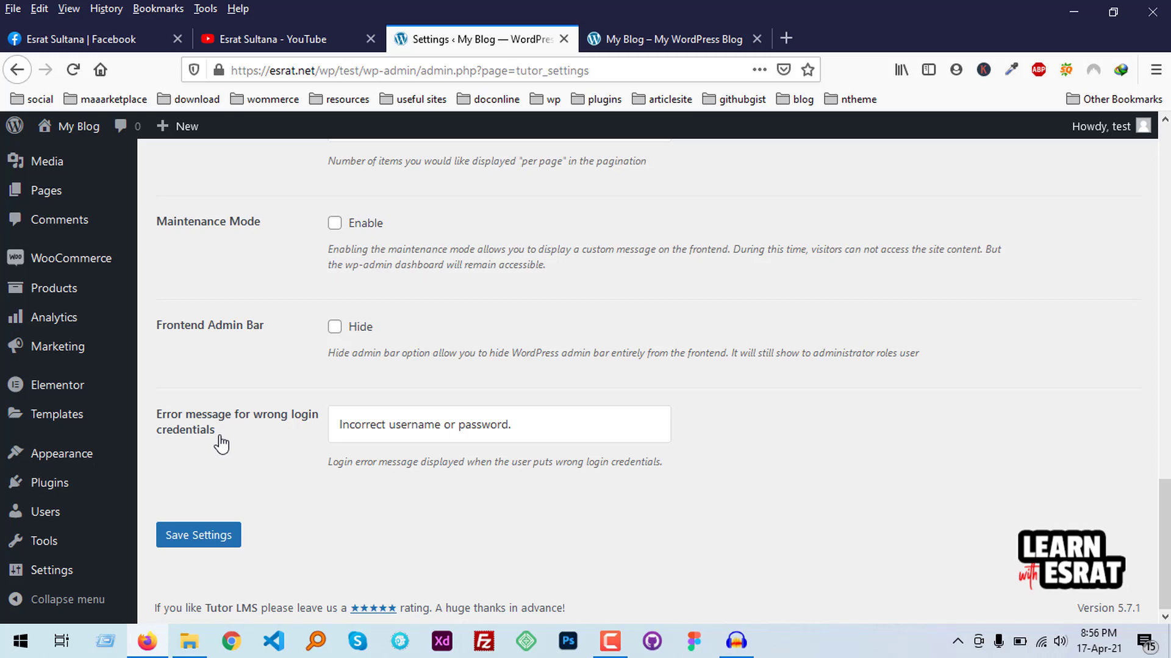
left_click_drag(557, 425, 337, 425)
scroll(334, 439, "up", 5)
scroll(340, 415, "down", 5)
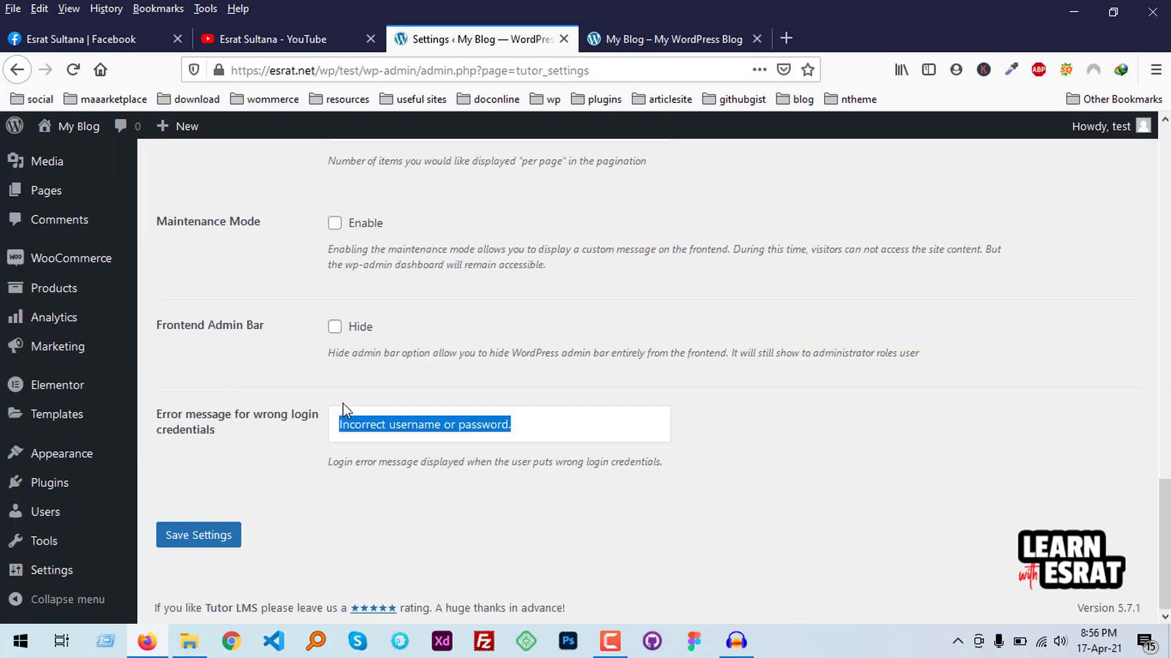
scroll(186, 542, "up", 5)
scroll(186, 542, "down", 5)
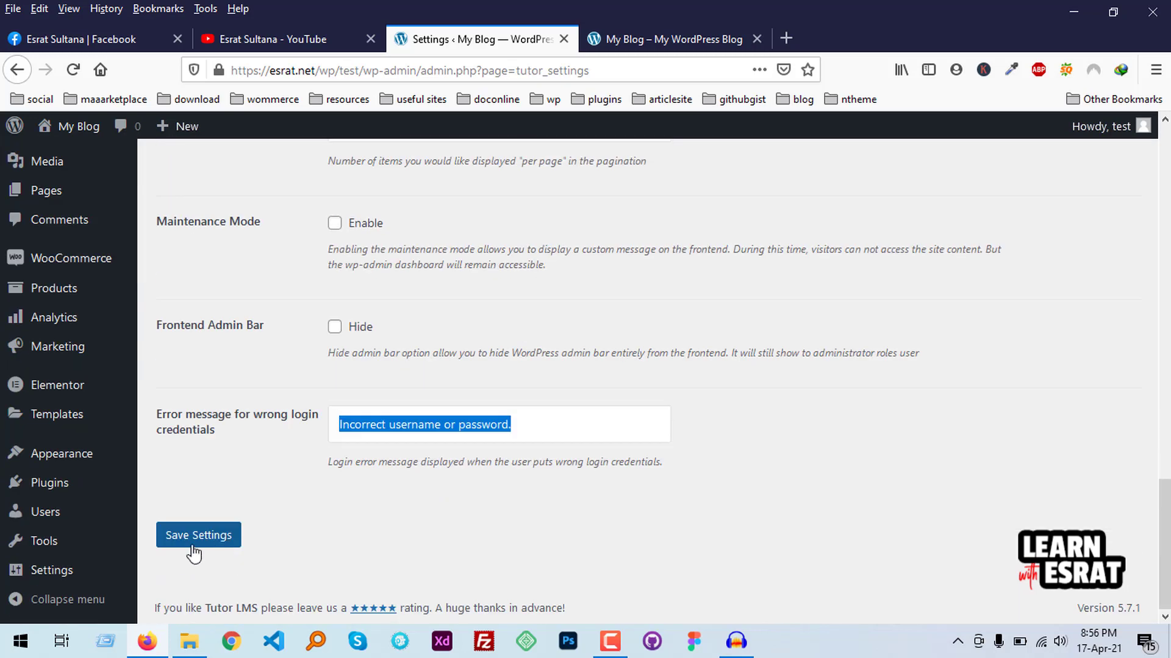
left_click(184, 537)
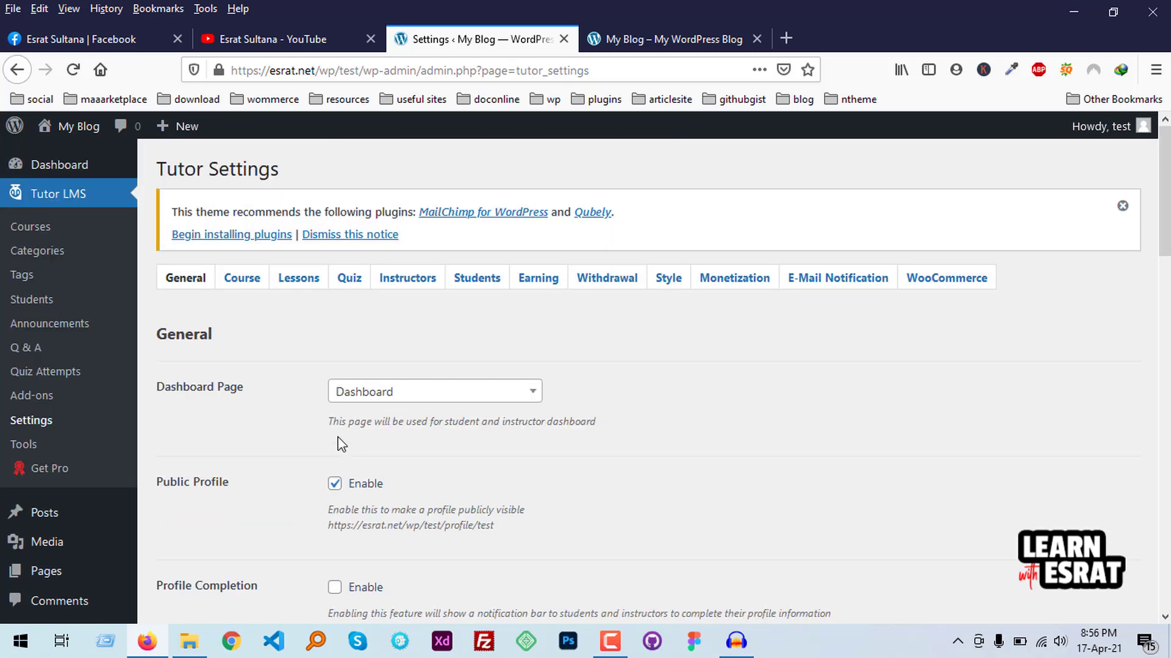
- Open the quiz settings and look over the time limit, time expiry and allowed attempts options
left_click(349, 278)
scroll(361, 345, "down", 5)
scroll(360, 335, "up", 10)
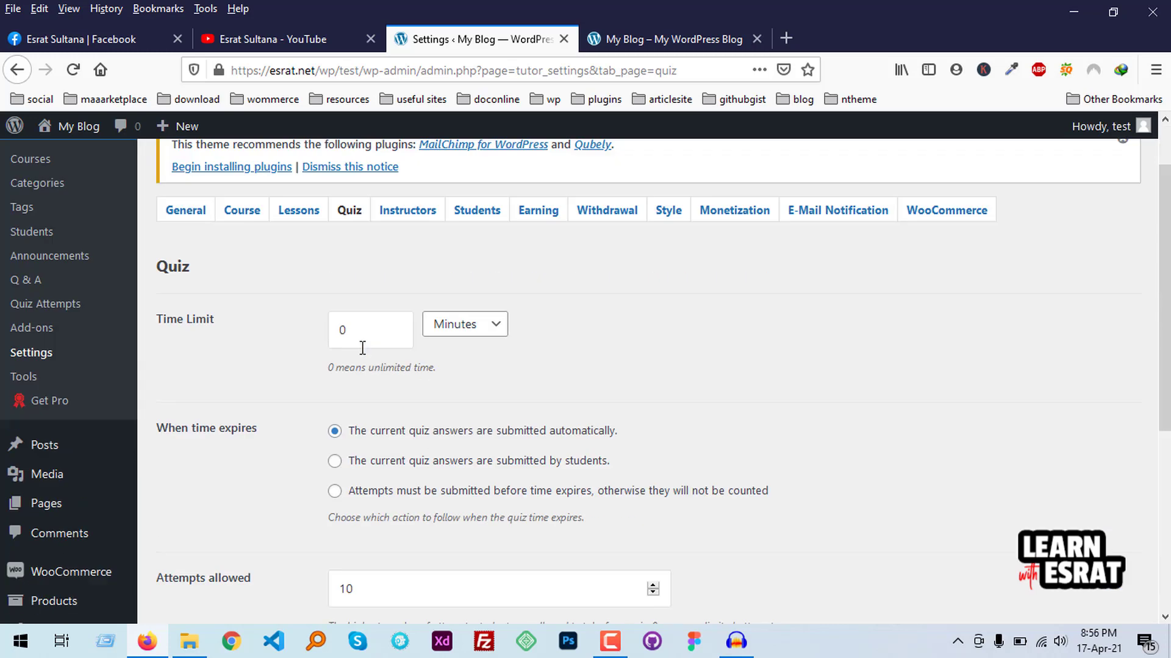
- Enable Course Marketplace in the instructor settings so that multiple instructors can upload courses
left_click(399, 279)
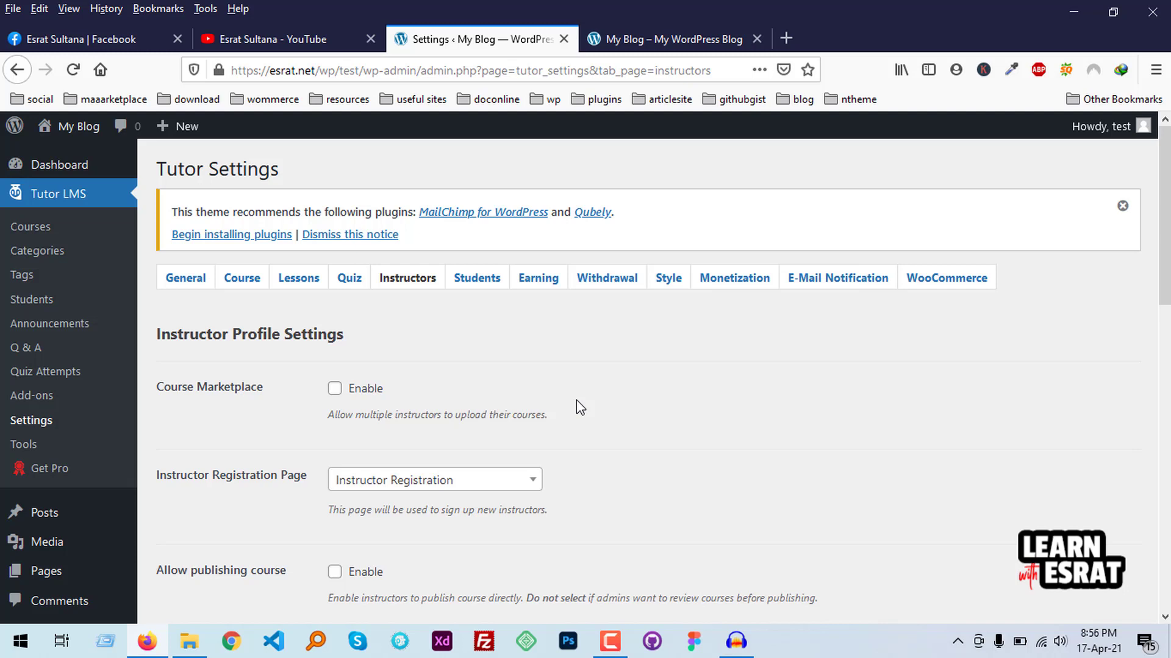
left_click(334, 389)
scroll(289, 394, "down", 4)
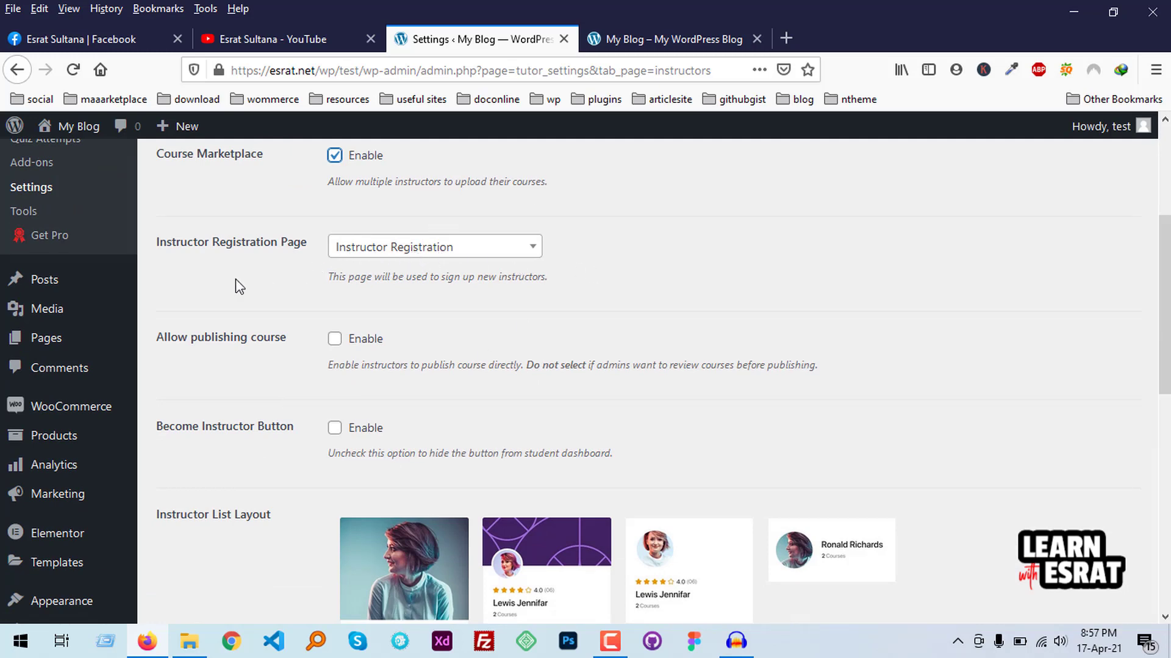
- Open the list of all pages in a new tab, look for the dashboard and registration pages, and return to the instructor settings
scroll(236, 280, "up", 4)
scroll(72, 453, "down", 2)
mouse_move(72, 453)
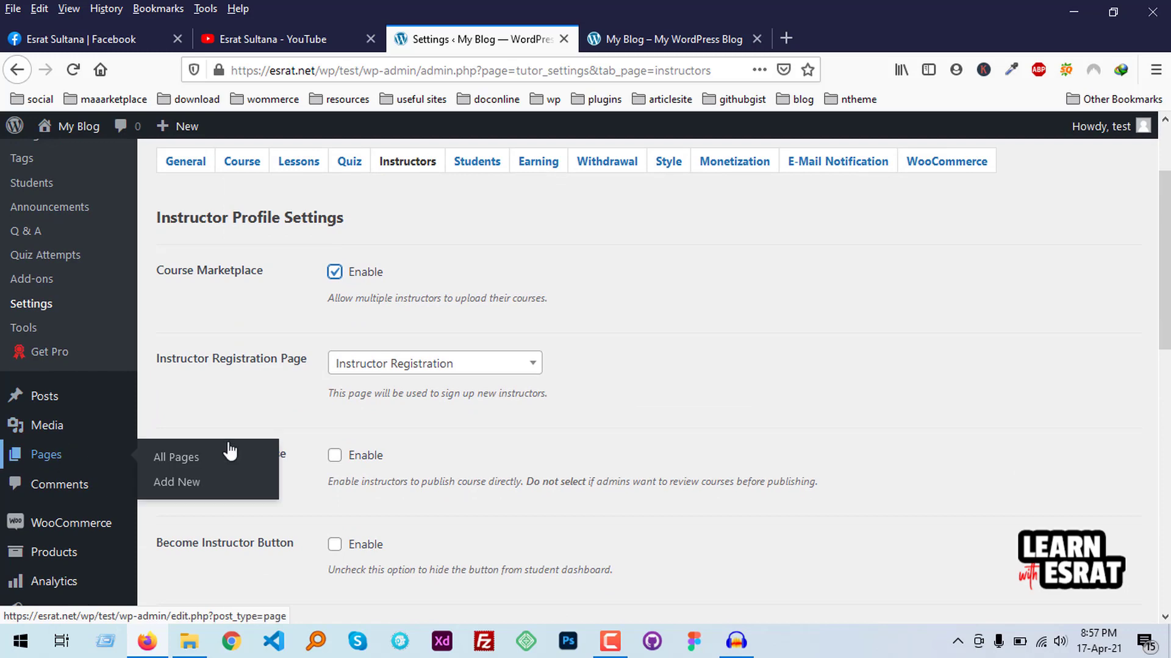
right_click(183, 464)
left_click(309, 219)
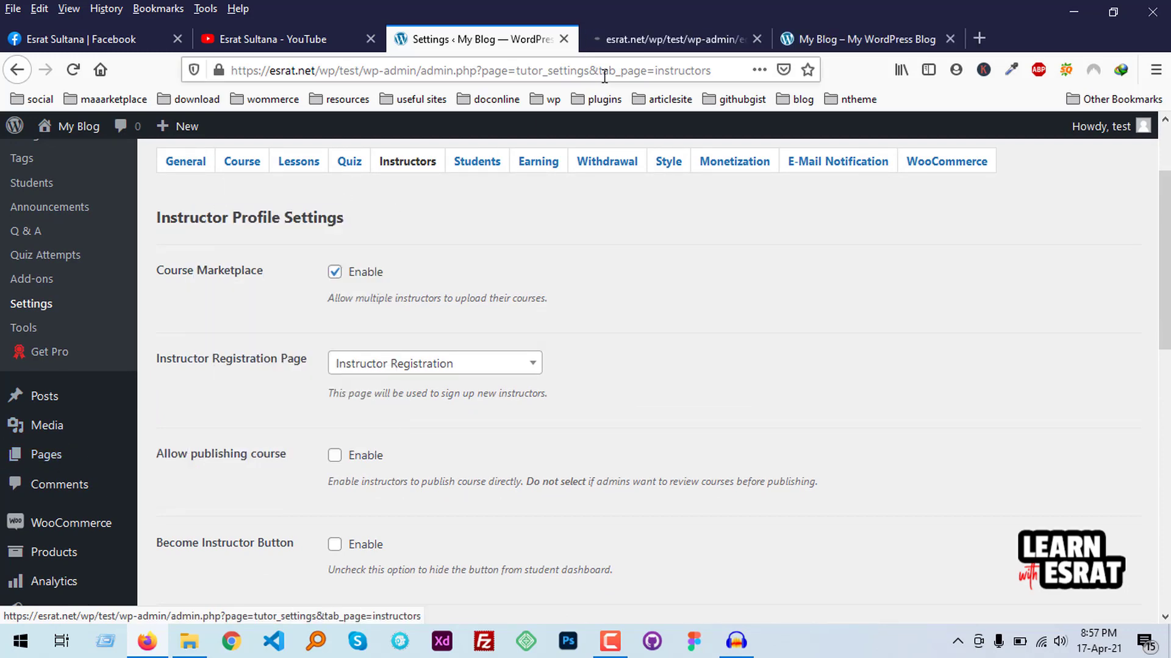
left_click(600, 38)
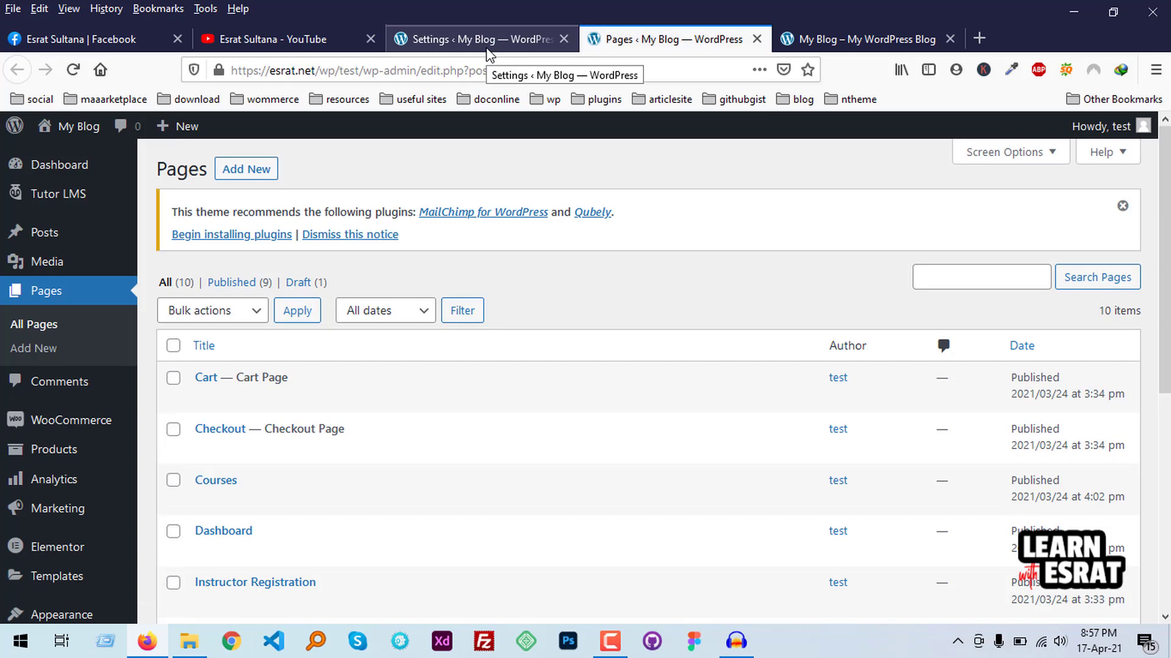
scroll(335, 317, "down", 3)
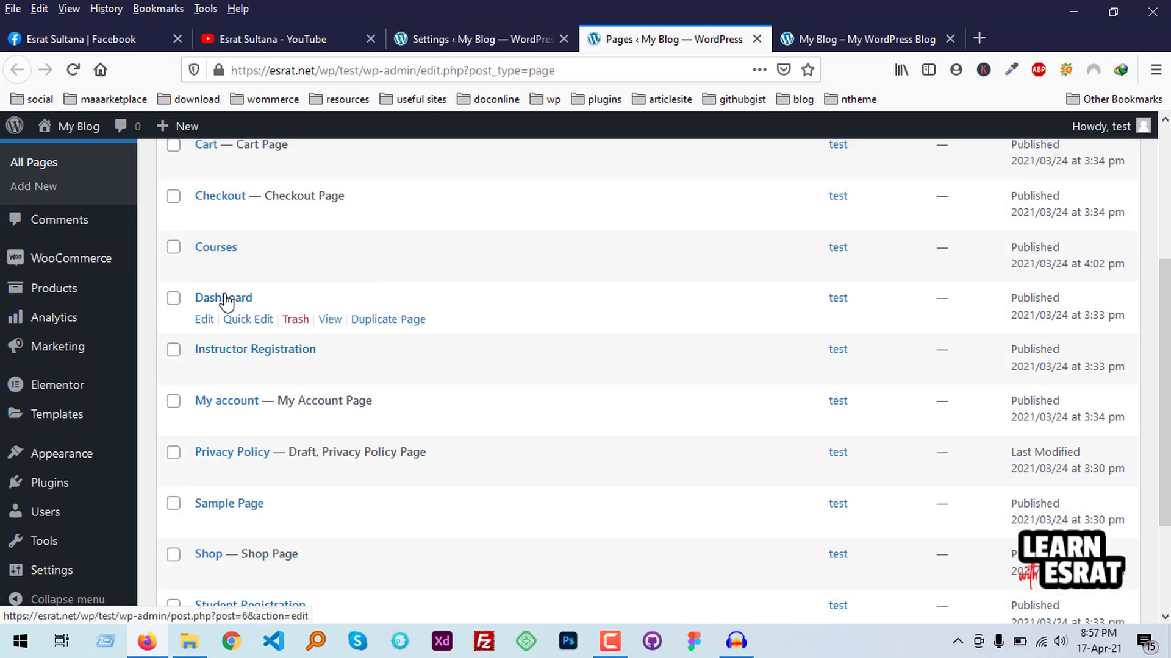
scroll(250, 424, "down", 2)
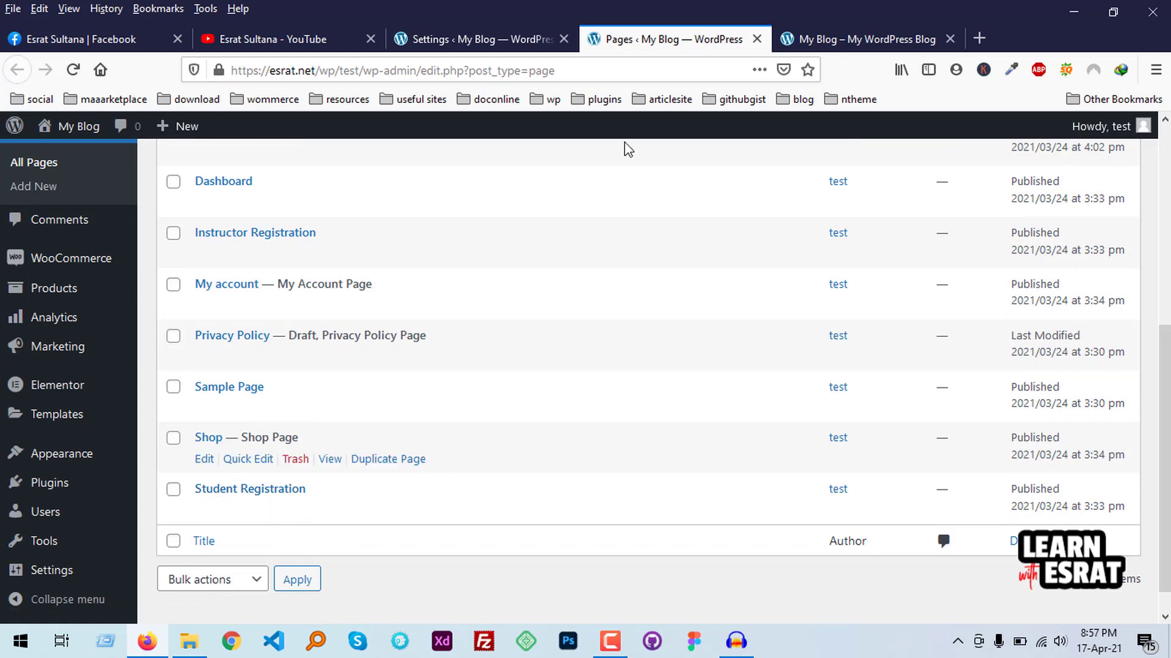
left_click(473, 39)
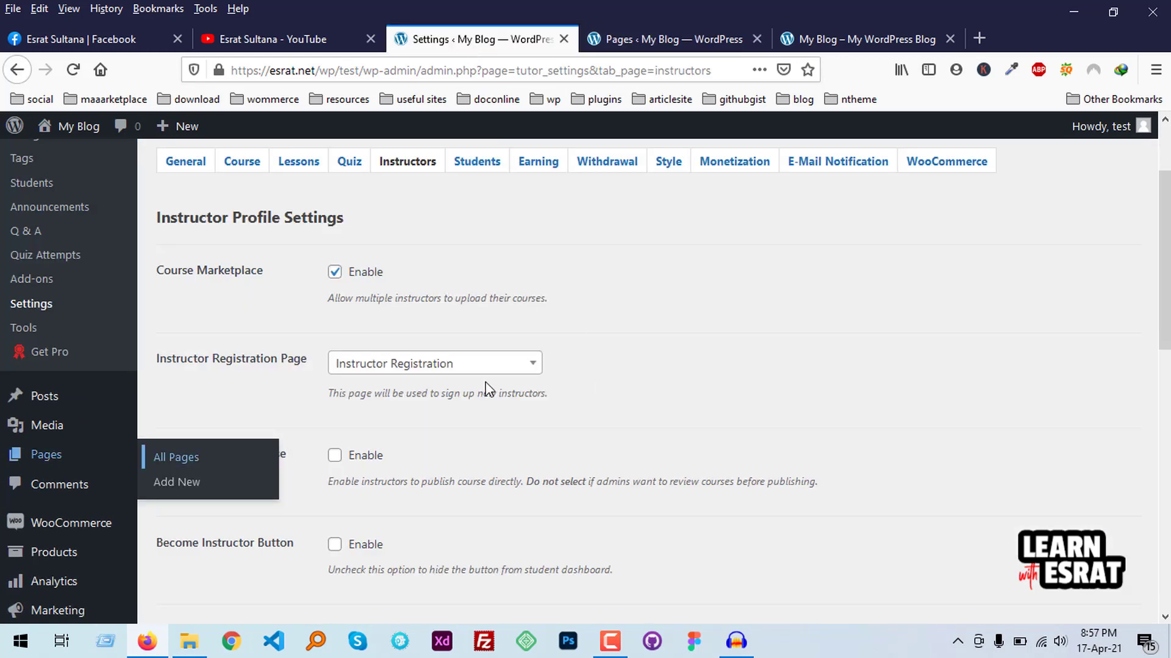
- Close the extra Plugins tab and choose the second Instructor List Layout, the card with a purple cover banner
scroll(678, 418, "down", 2)
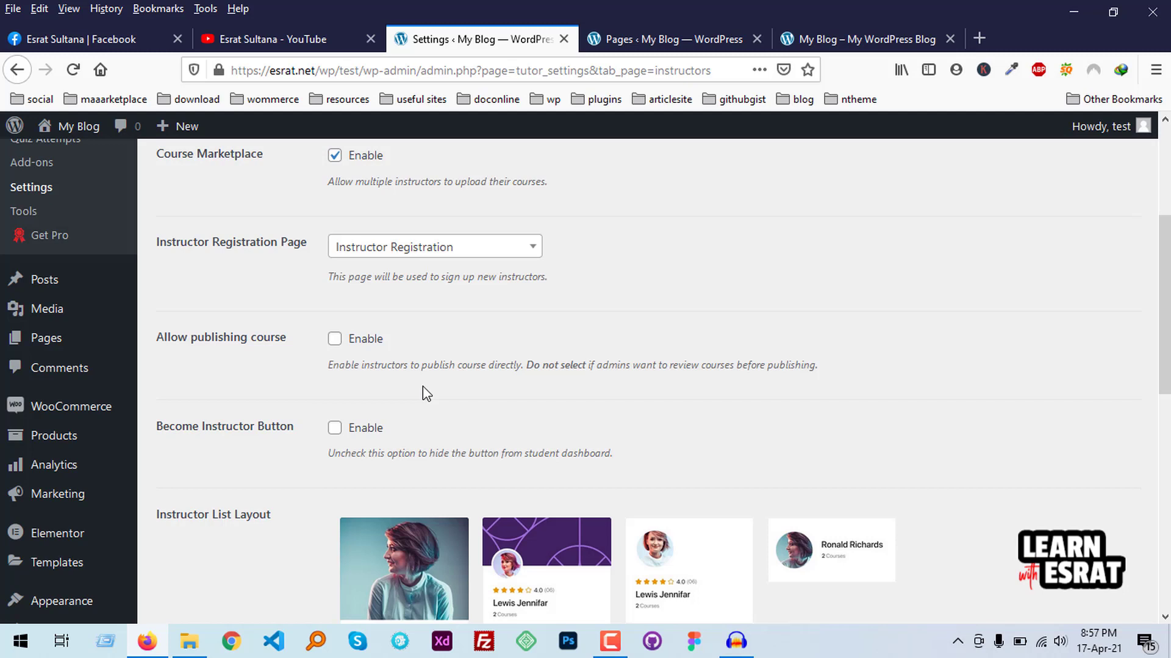
scroll(425, 393, "down", 4)
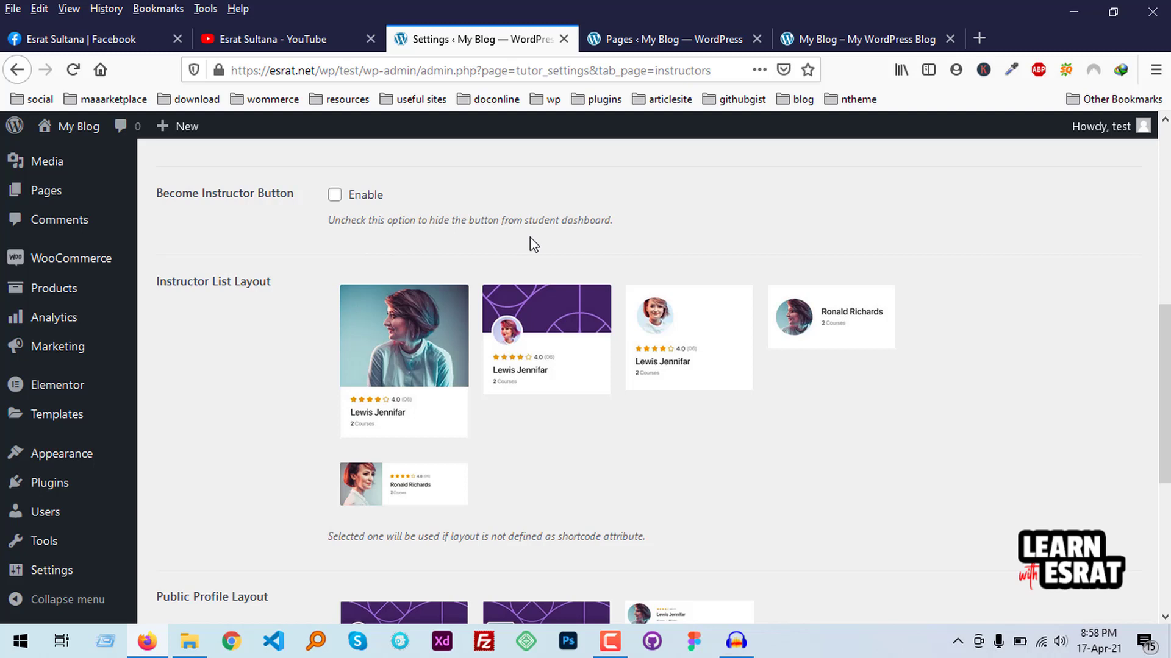
scroll(525, 250, "down", 2)
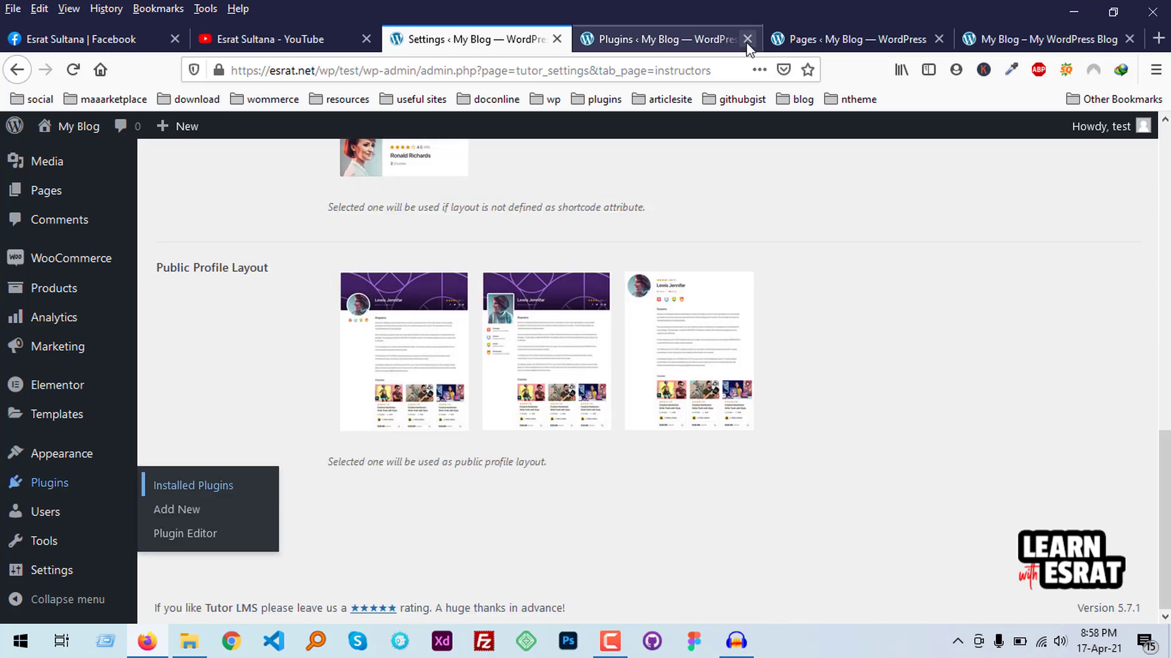
left_click(747, 43)
scroll(820, 342, "up", 5)
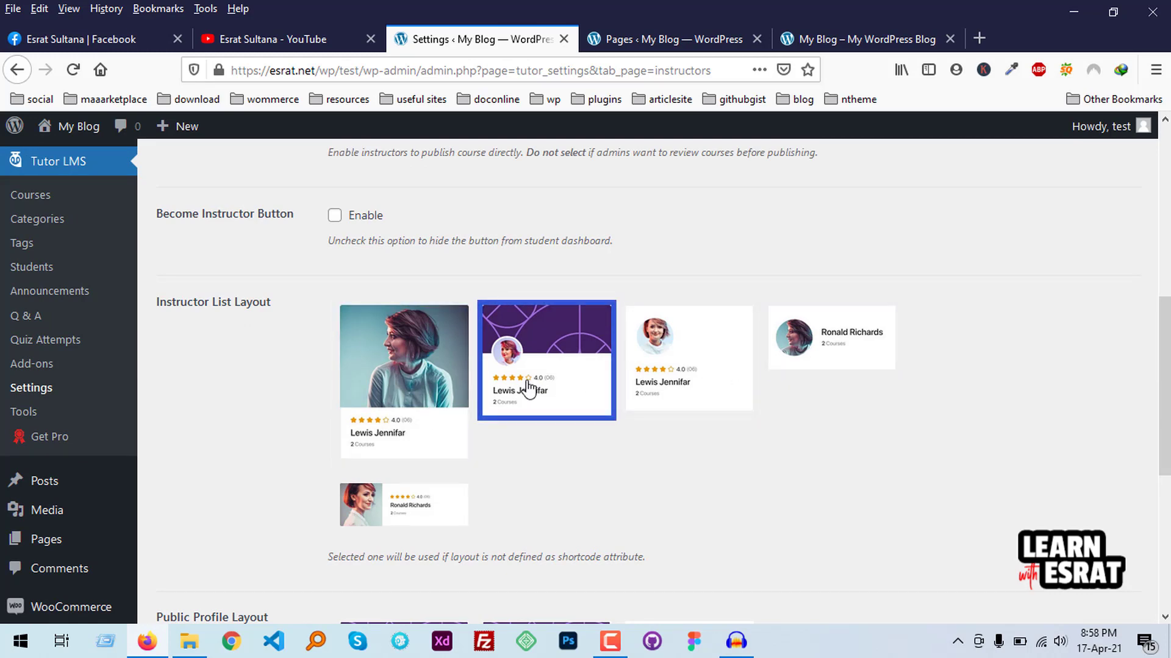
scroll(589, 479, "down", 4)
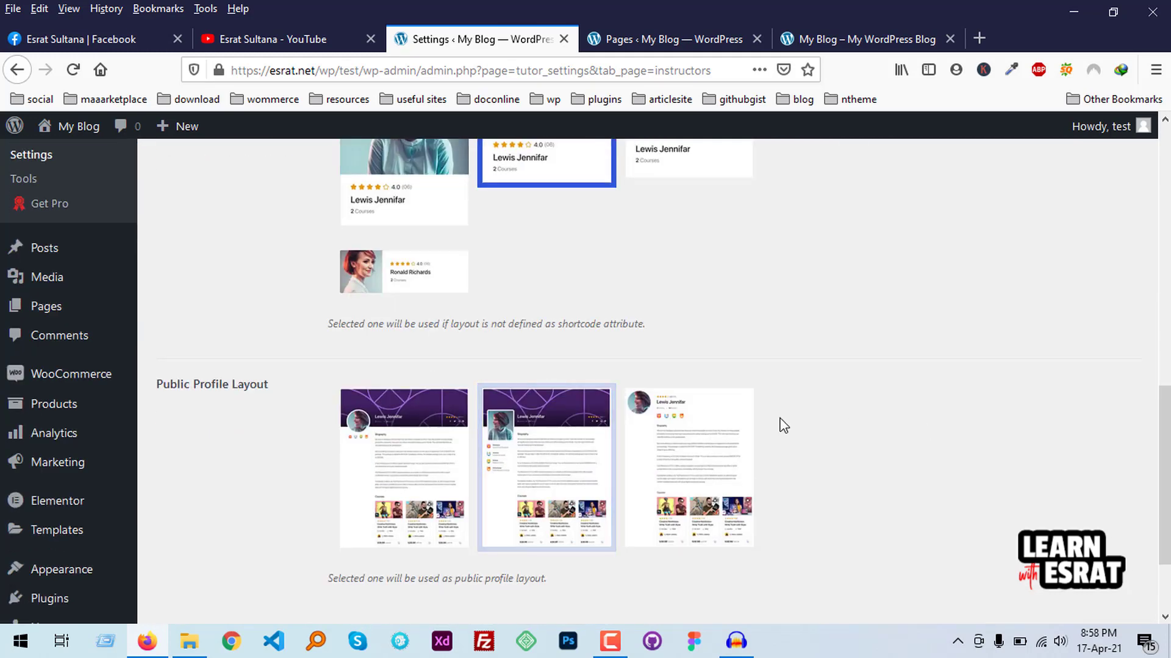
- Choose the second Public Profile Layout, with a purple banner and square photo, and save the instructor settings
left_click(738, 521)
scroll(738, 404, "down", 2)
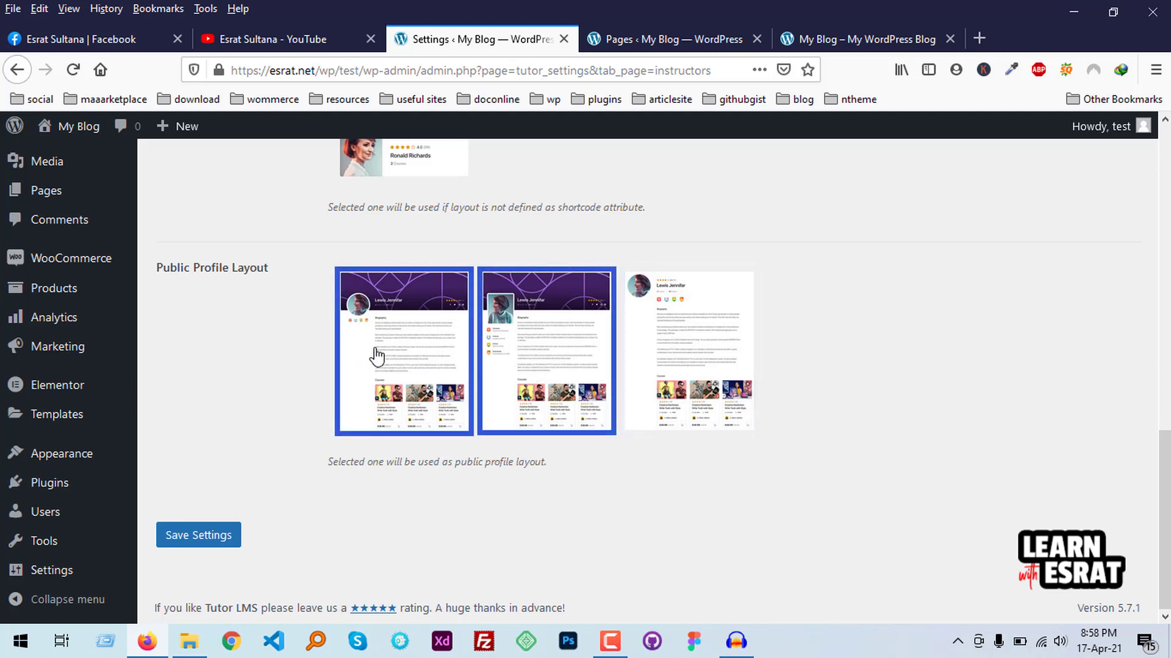
left_click(211, 539)
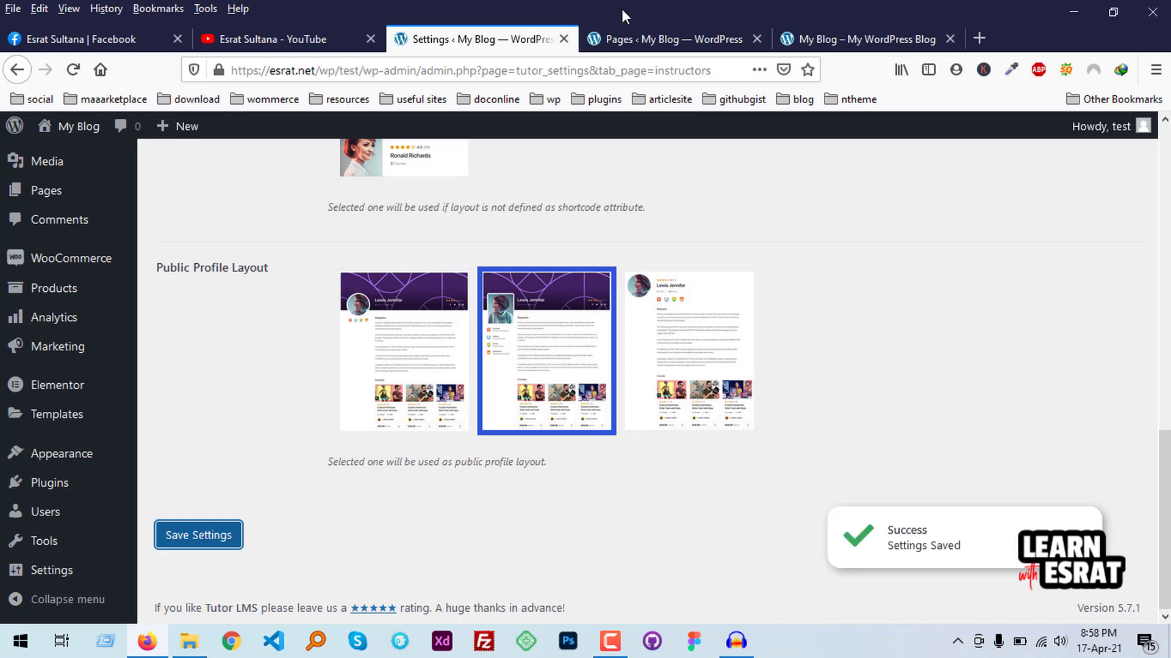
- View the public profile page on the site's front end to check the chosen layout
left_click(806, 40)
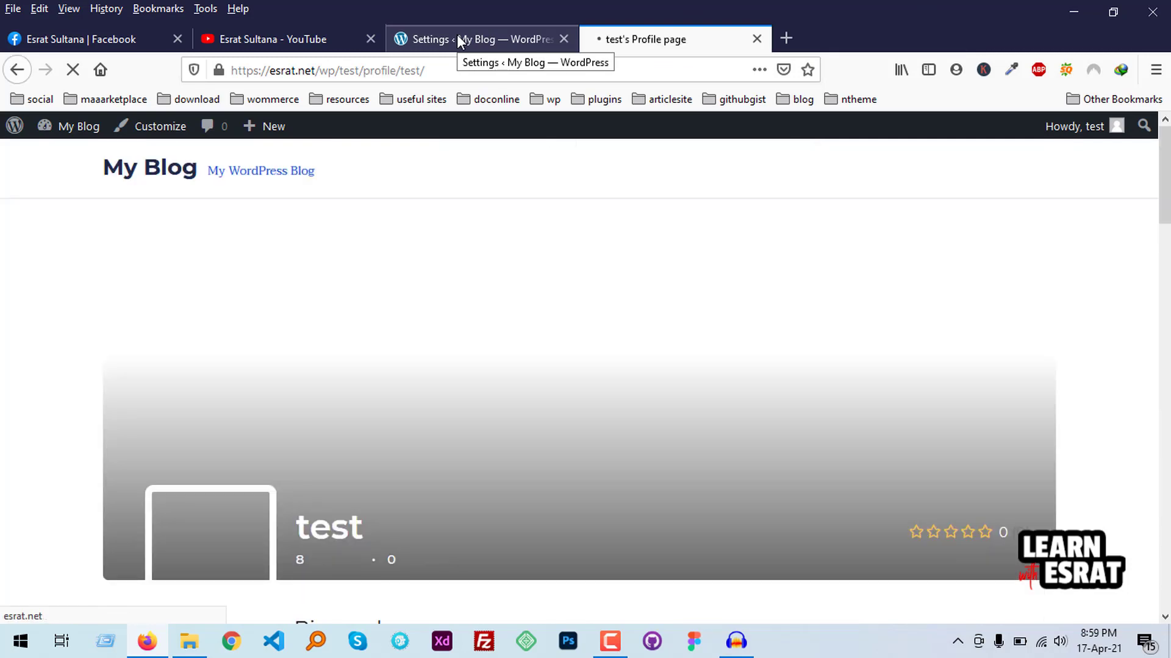
scroll(607, 482, "down", 5)
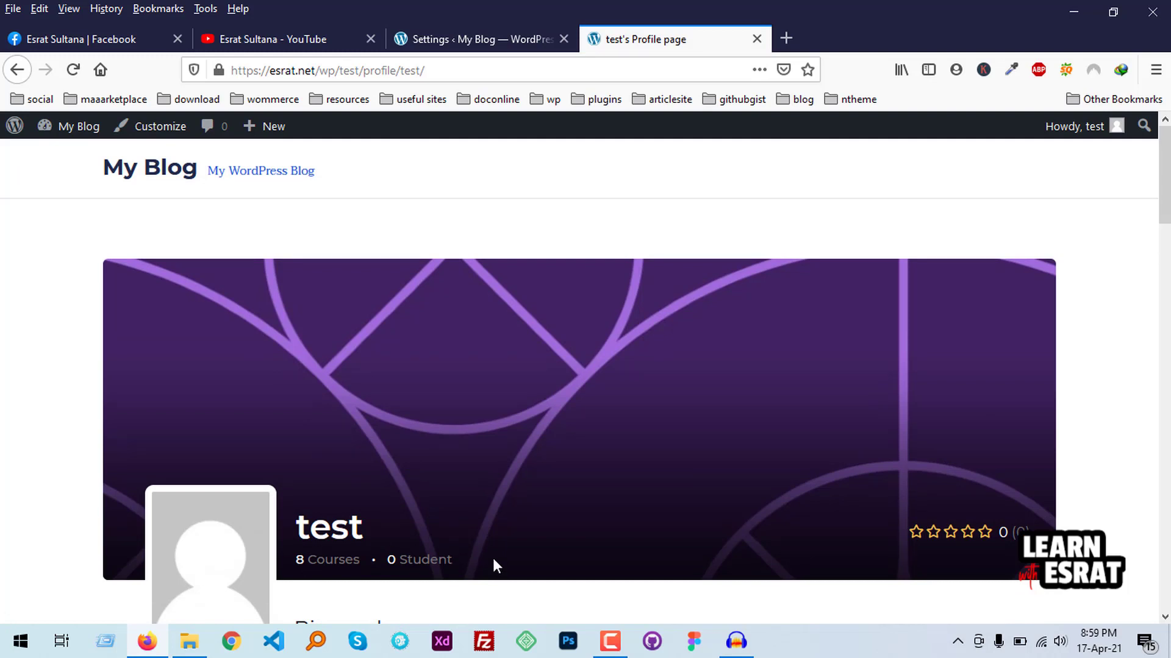
- Look through the biography and the course cards on the public profile page
scroll(494, 548, "down", 4)
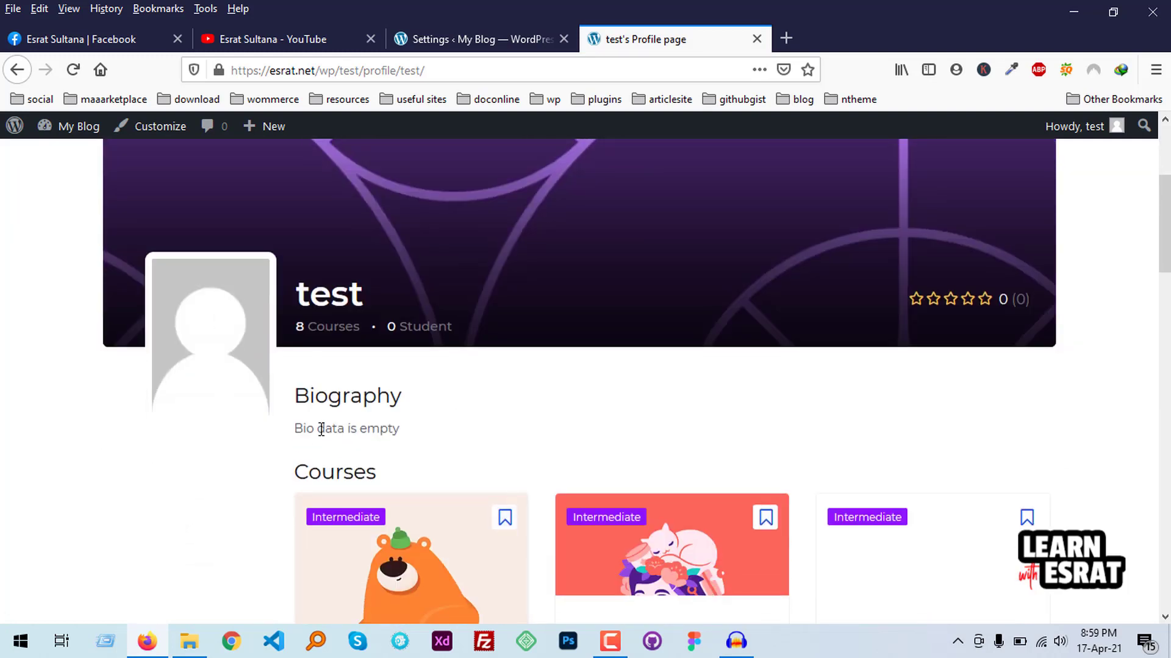
scroll(384, 433, "down", 4)
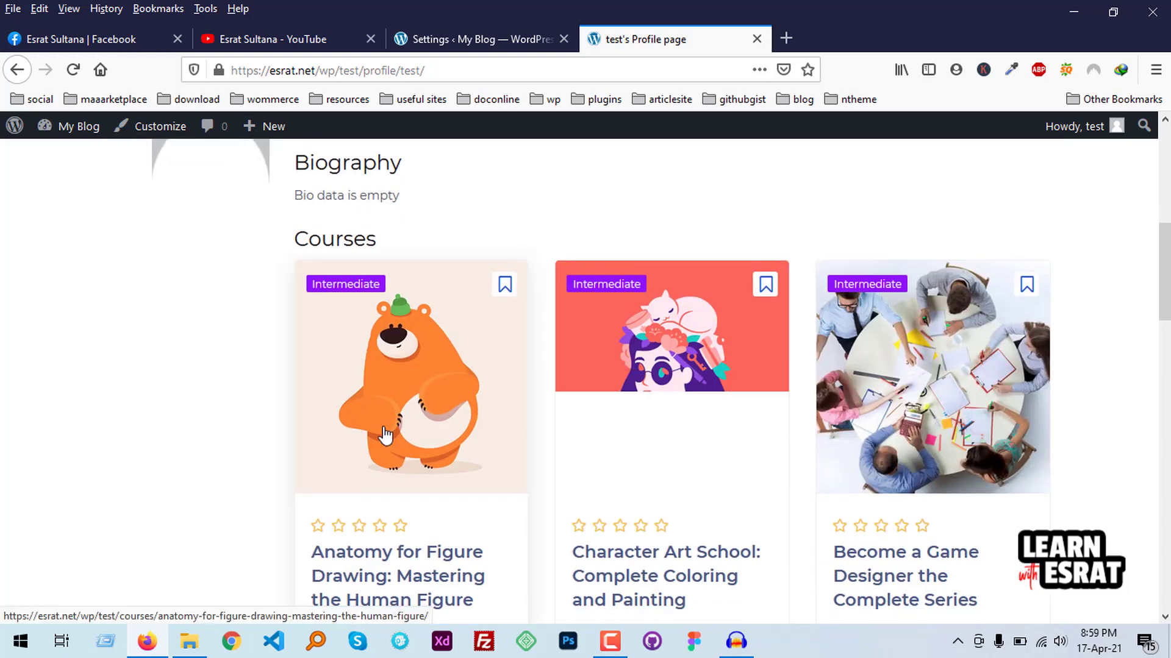
scroll(384, 434, "down", 15)
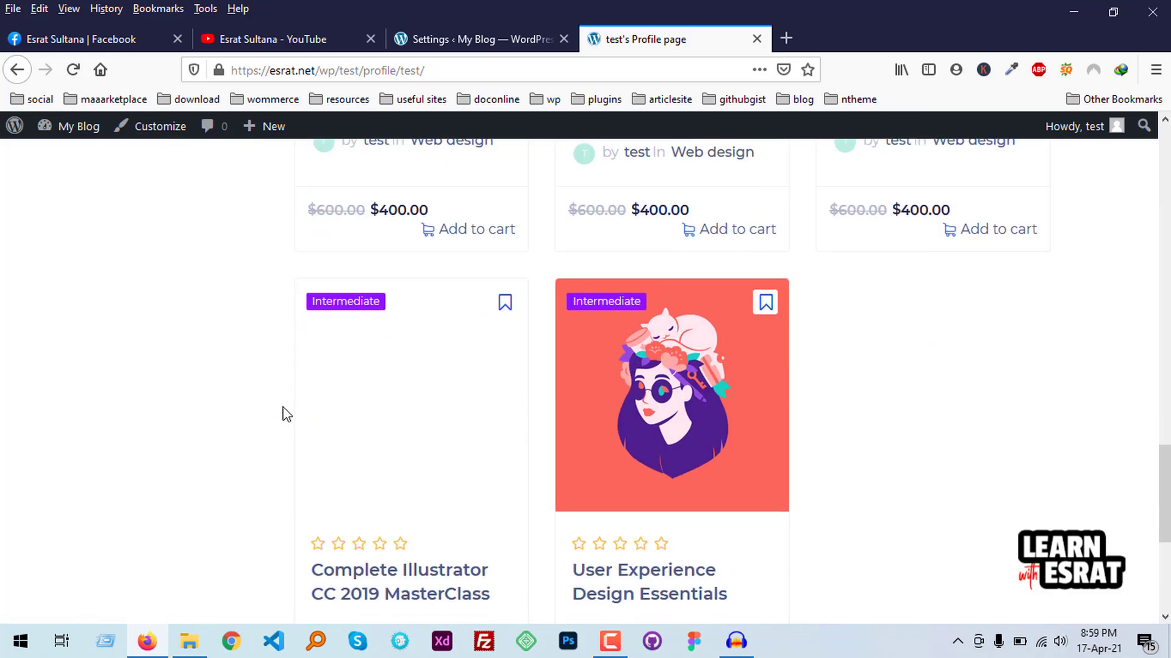
scroll(269, 413, "down", 5)
scroll(254, 431, "up", 20)
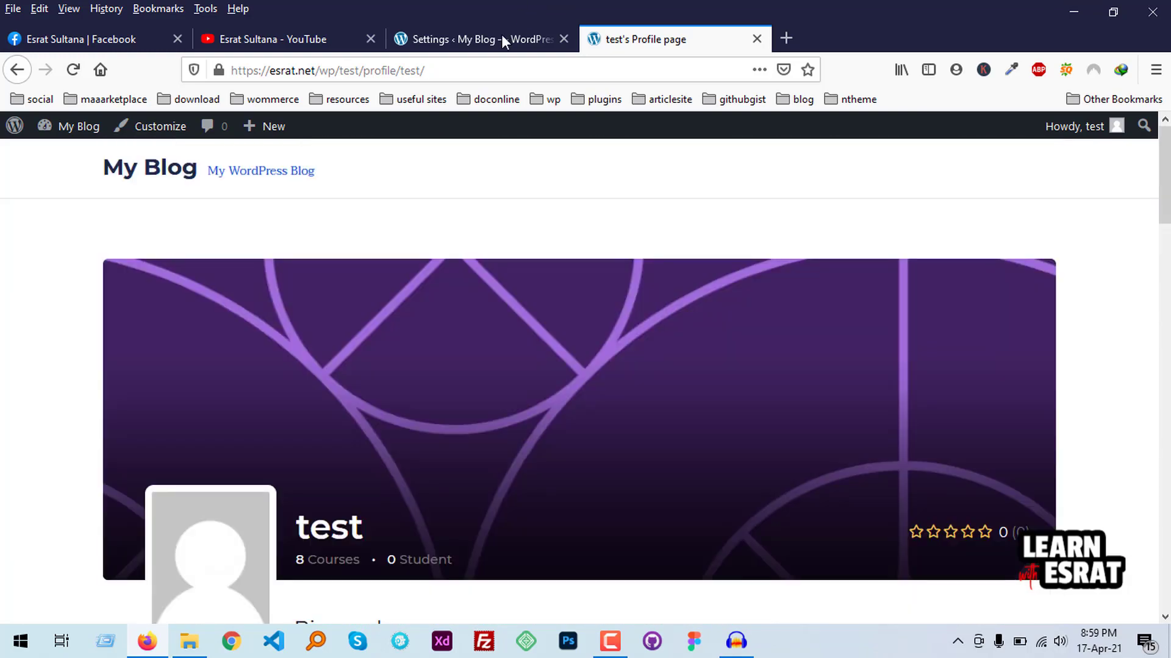
- Return to the Tutor LMS settings and review the student profile options for registration page, reviews and completed courses
left_click(501, 34)
scroll(537, 458, "up", 10)
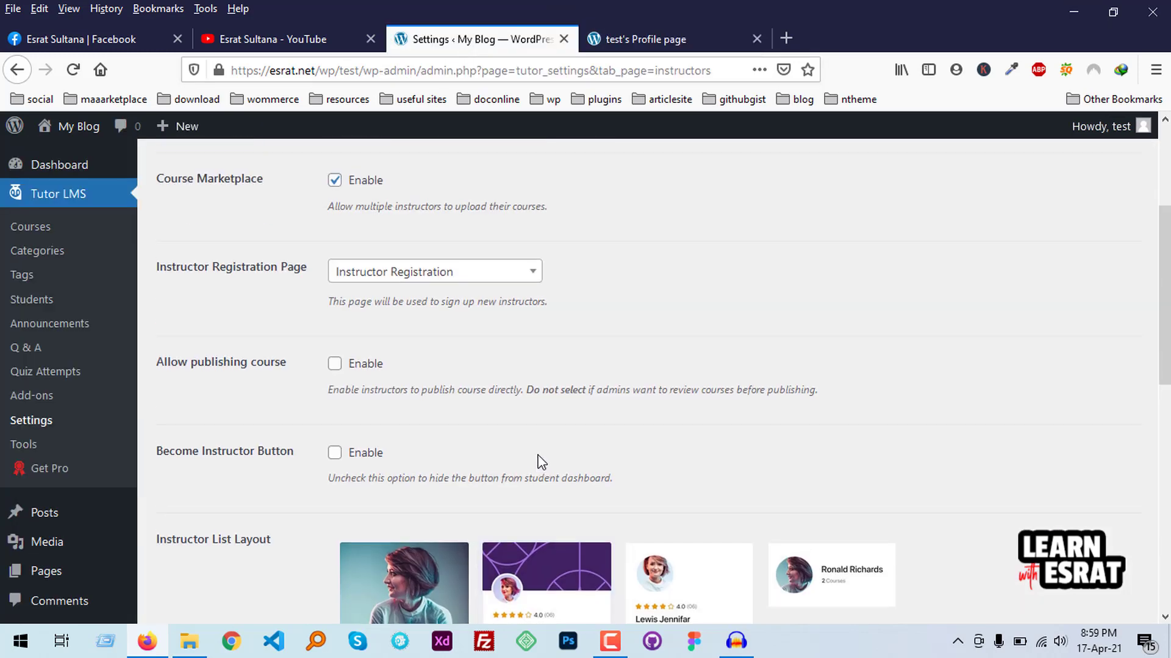
scroll(540, 461, "up", 4)
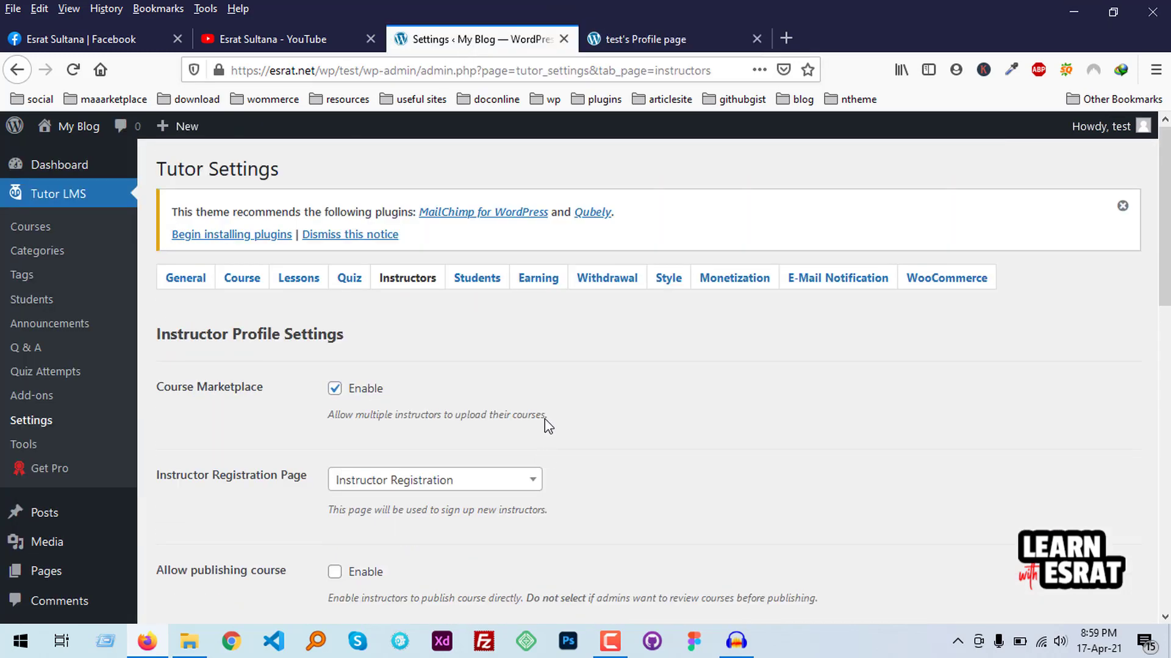
left_click(495, 284)
scroll(724, 489, "down", 4)
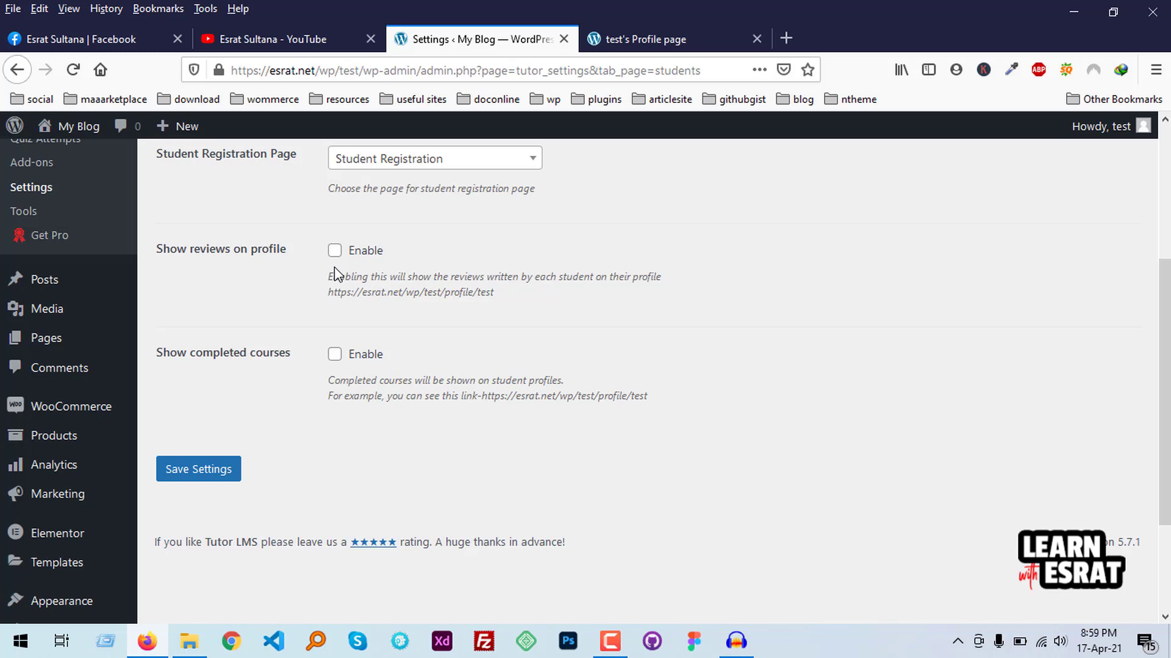
scroll(586, 424, "up", 4)
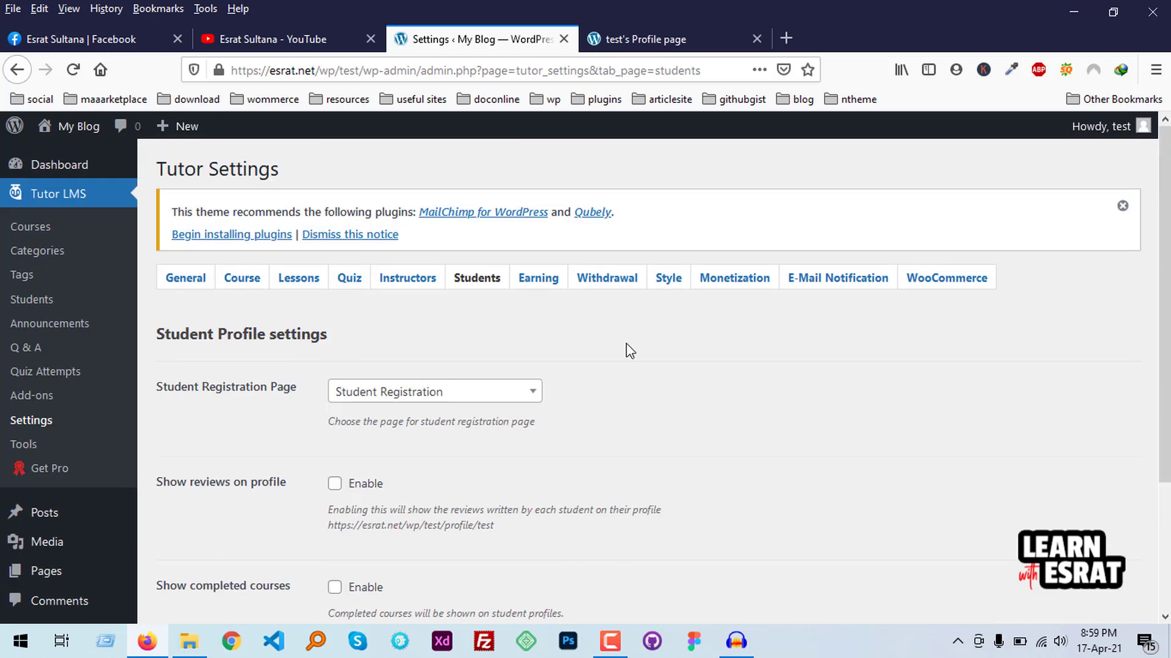
- Open the Earning settings and enable Fee Deduction
left_click(530, 285)
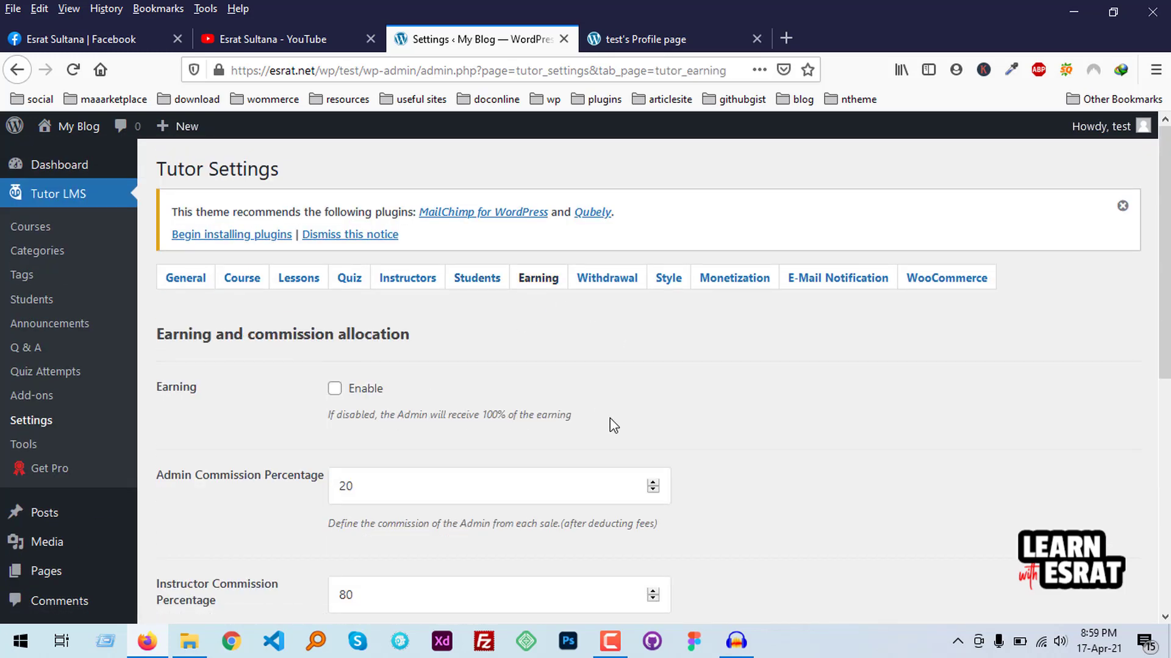
scroll(619, 417, "down", 2)
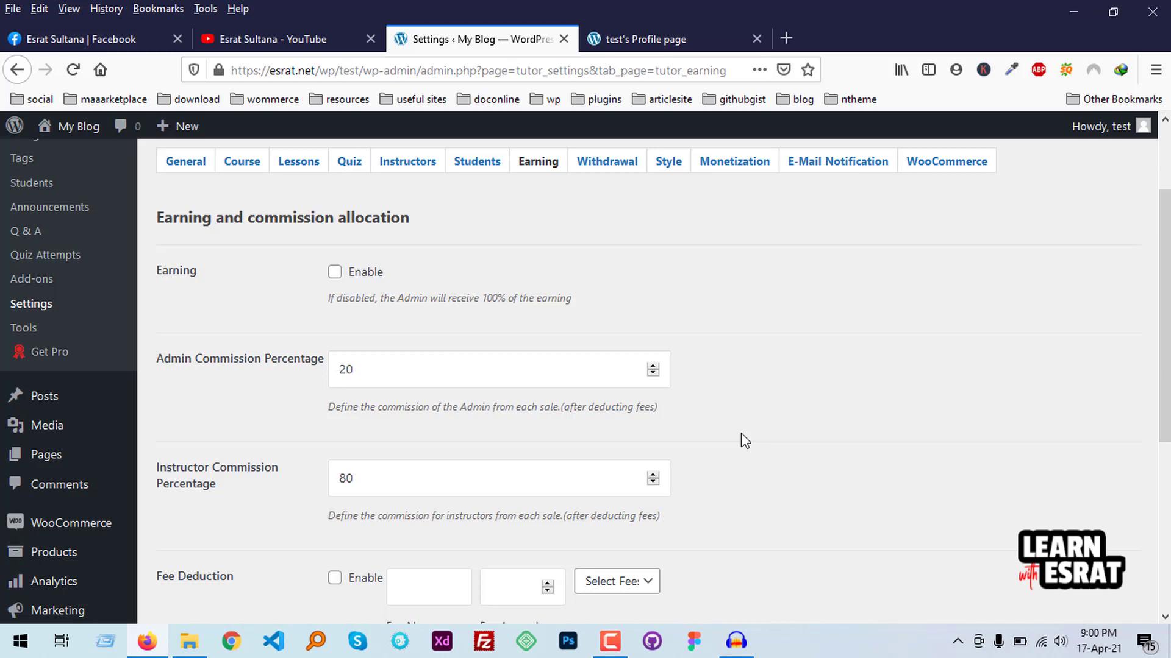
scroll(792, 433, "down", 4)
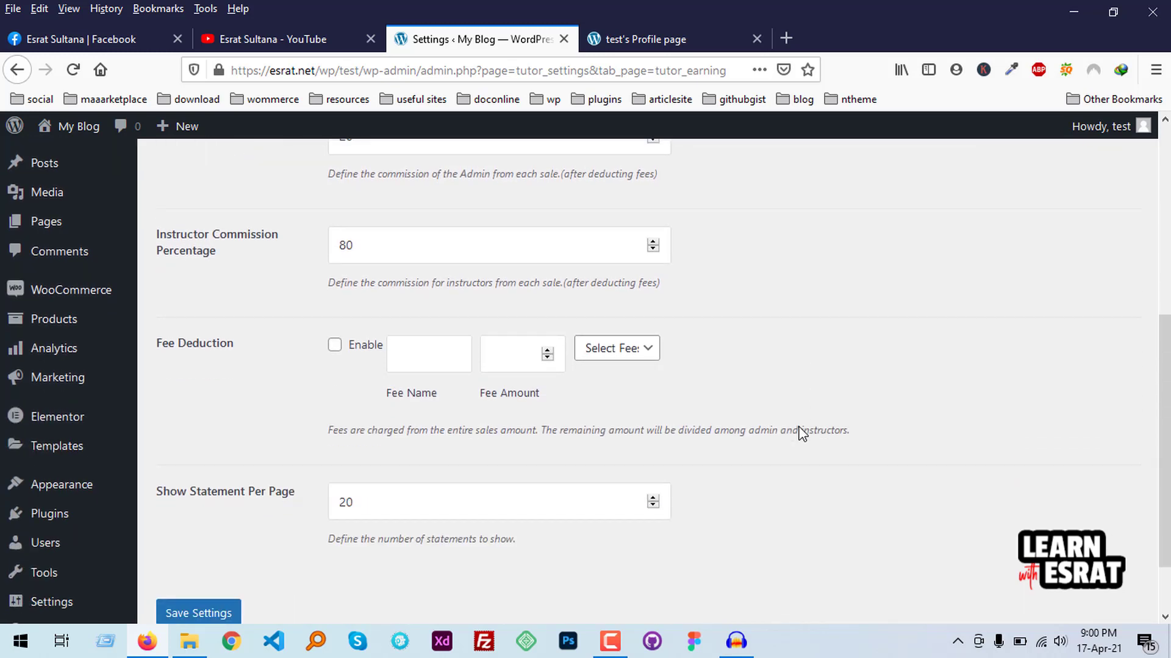
left_click(334, 345)
- Try the Percent and Fixed fee types for the fee deduction
left_click(493, 364)
left_click(613, 349)
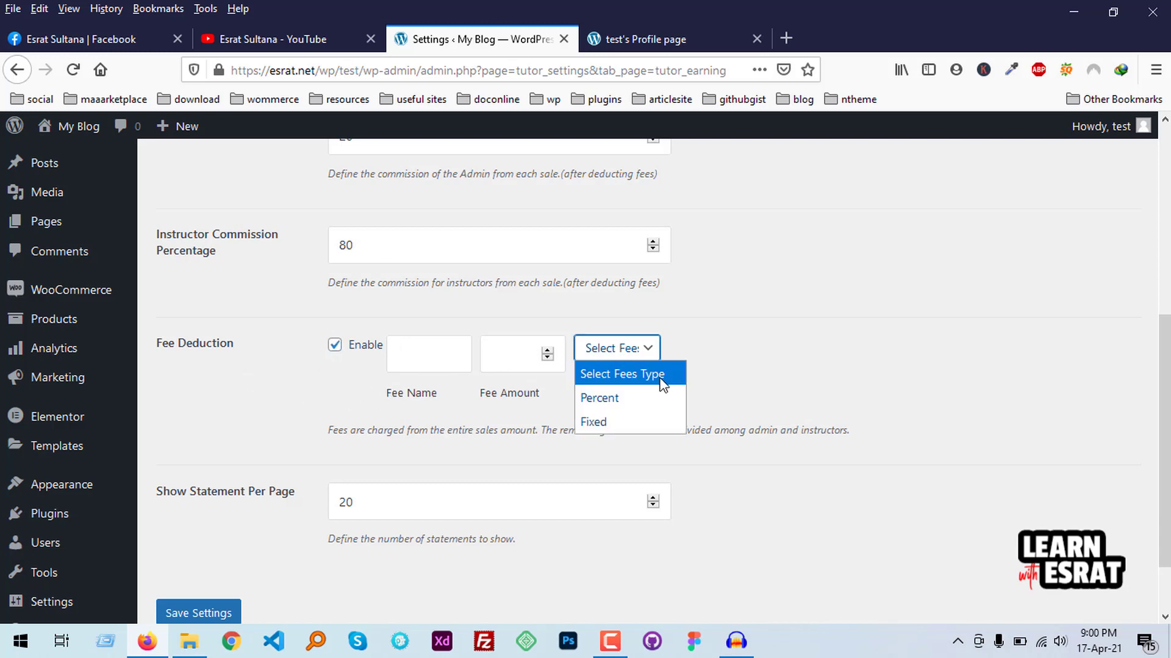
left_click(636, 403)
left_click(618, 360)
left_click(594, 421)
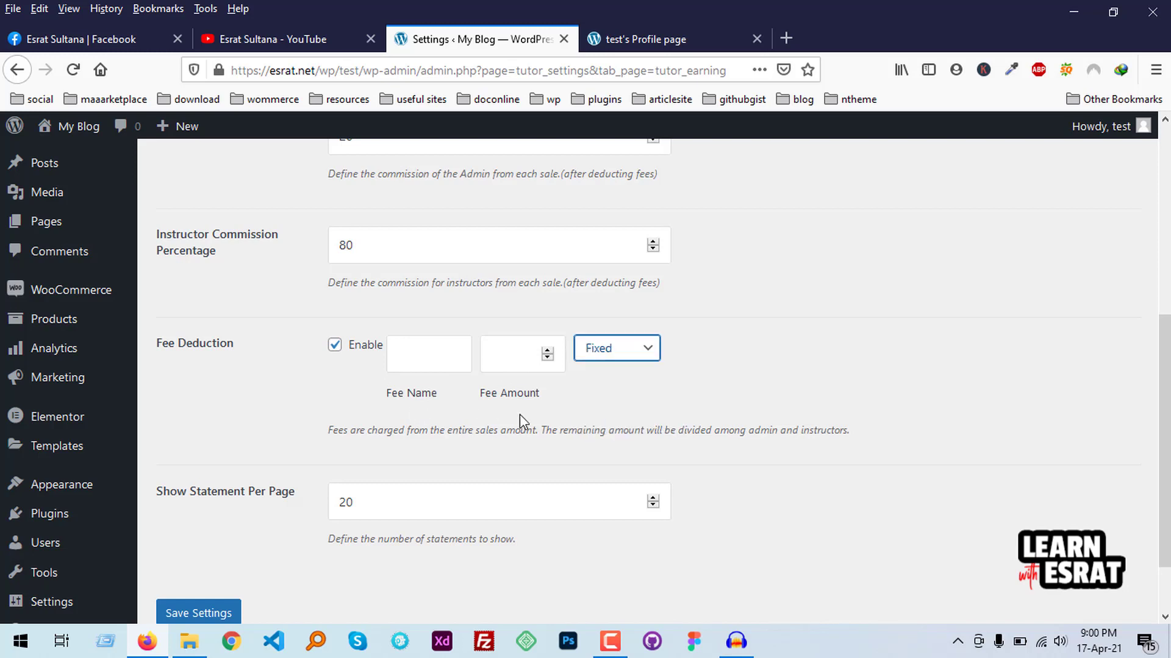
- Set the fee deduction to type Percent with a fee amount of 60 and the fee name 60off
left_click(612, 348)
left_click(616, 397)
left_click(522, 354)
type("60")
left_click(436, 354)
type("60")
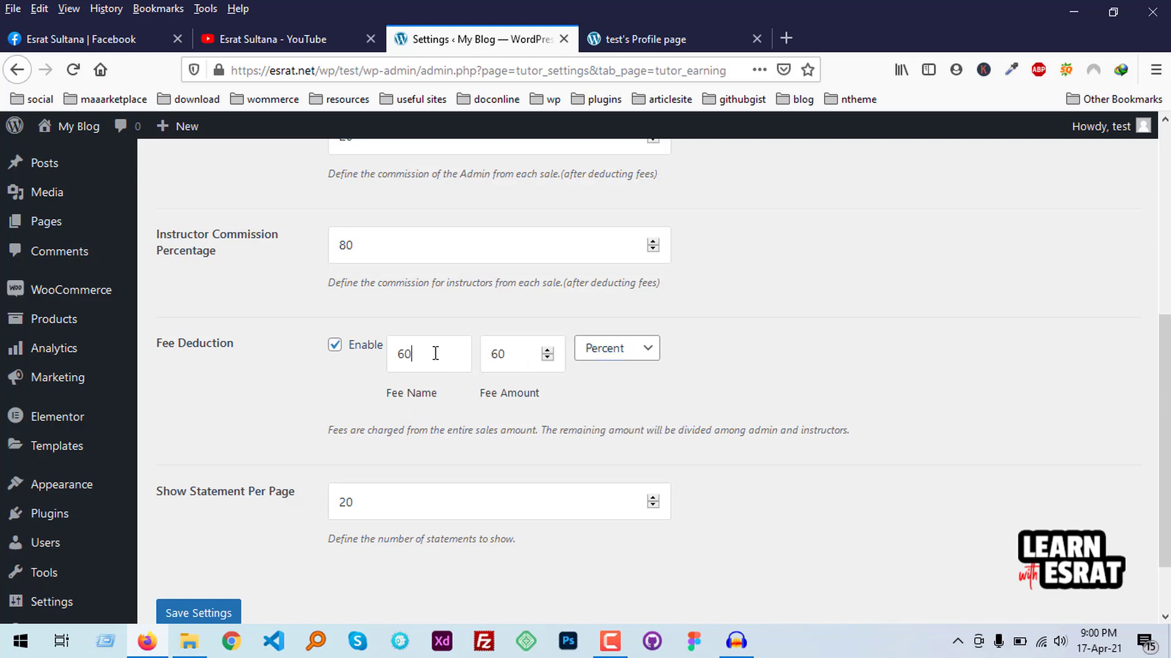
type("off")
- Review the earning, commission percentage, fee deduction and statements-per-page options in the Earning settings
scroll(496, 354, "up", 1)
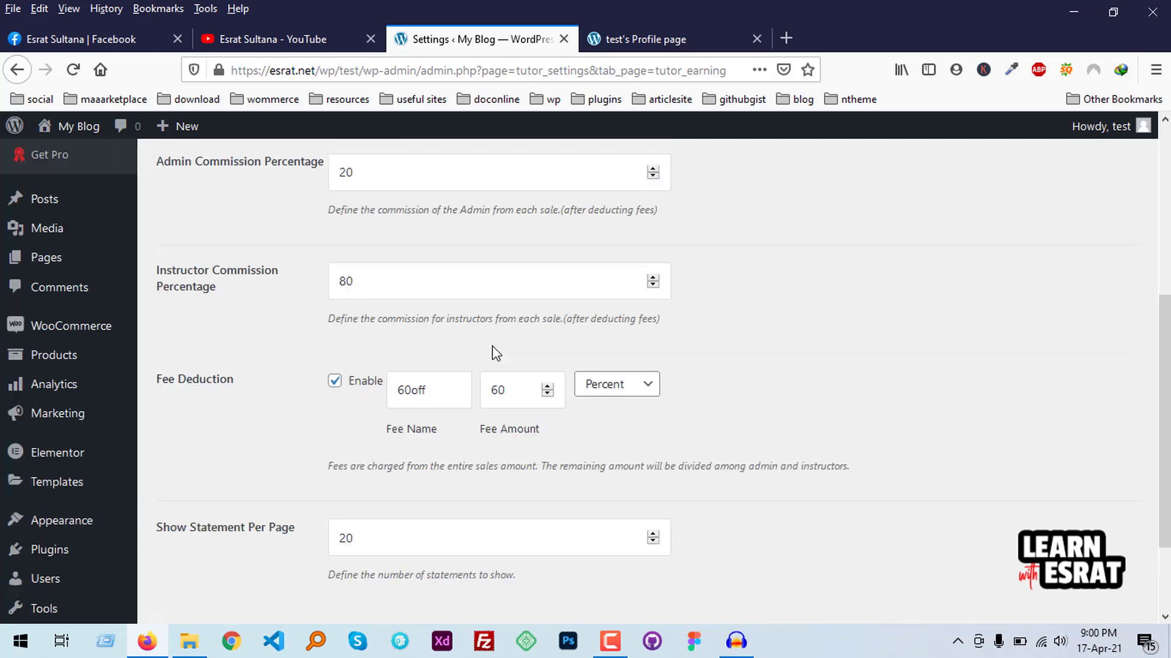
scroll(787, 384, "up", 2)
scroll(408, 410, "down", 5)
scroll(408, 405, "up", 10)
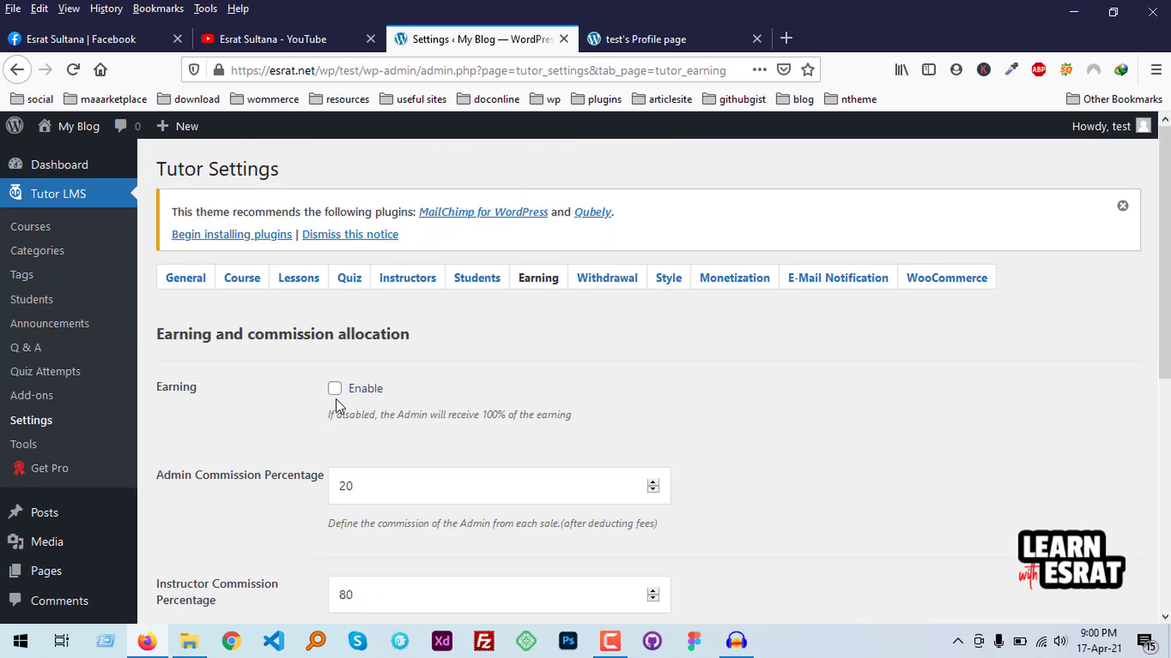
scroll(336, 401, "down", 7)
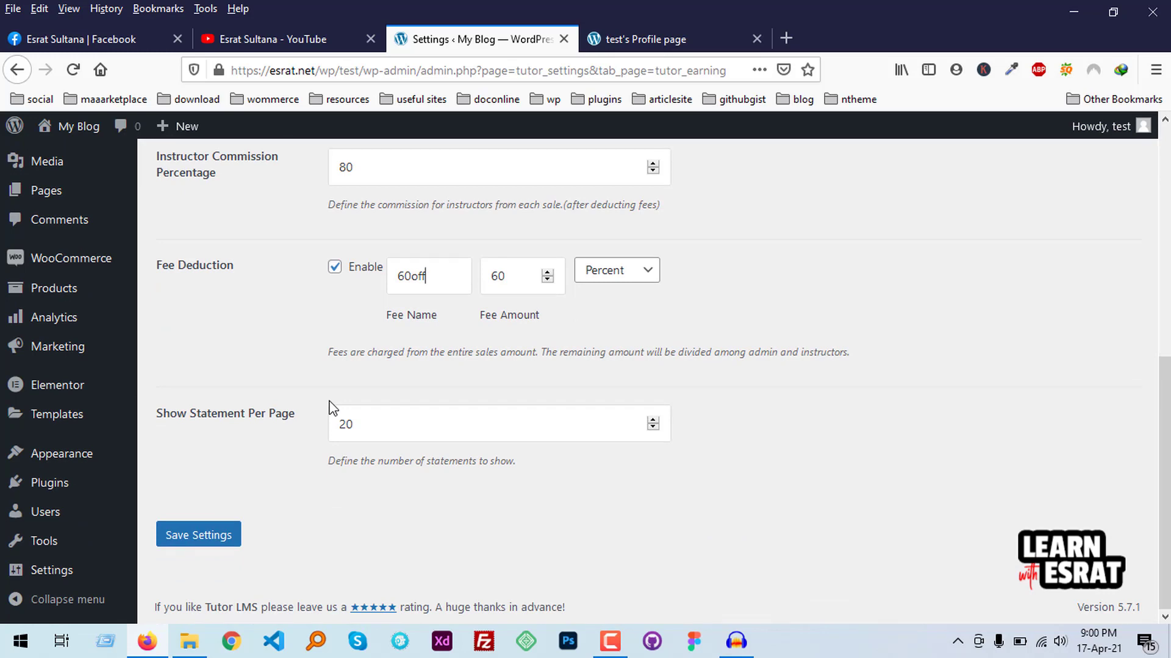
scroll(332, 405, "up", 6)
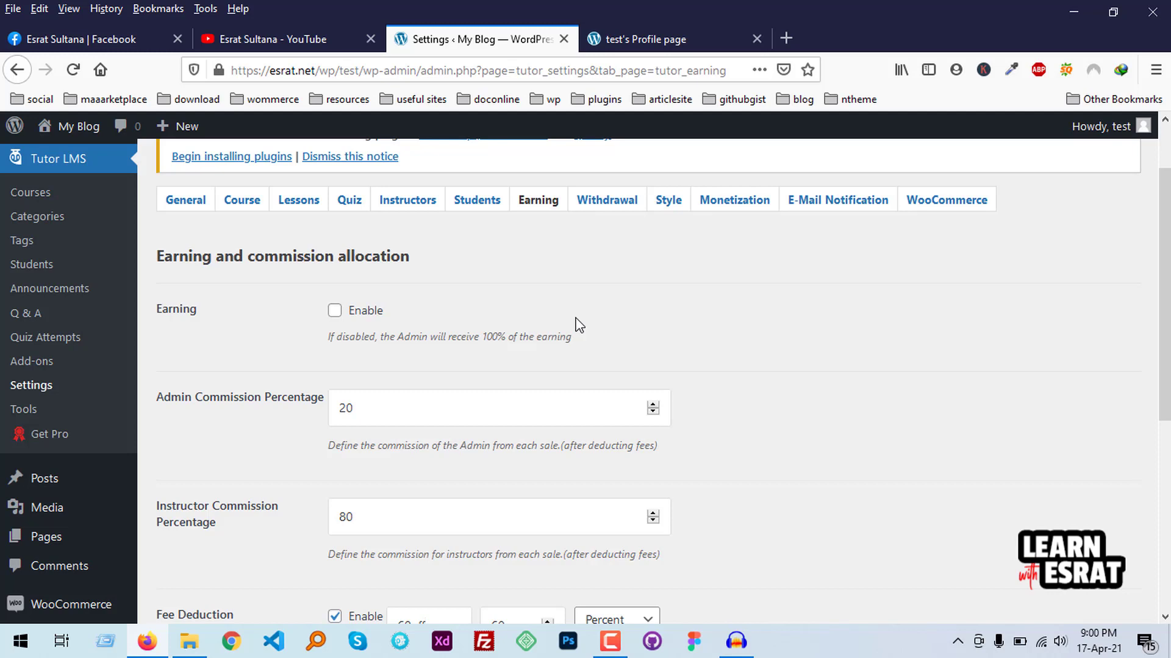
- Open the Withdrawal settings and review the minimum withdraw amount and the withdraw methods
left_click(609, 203)
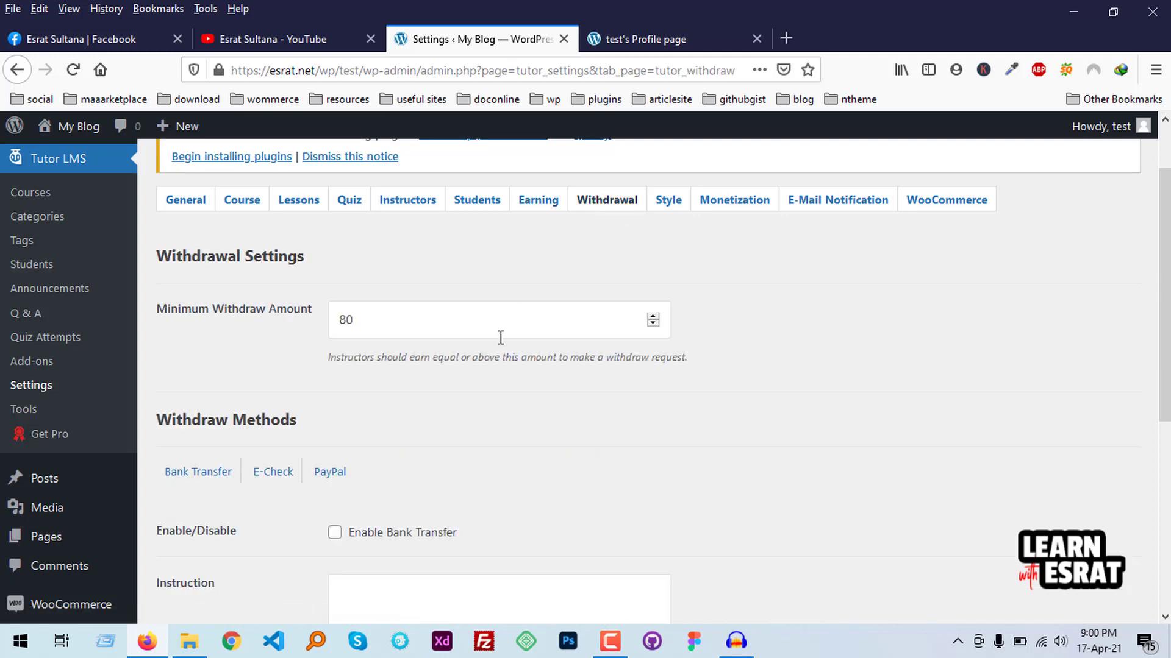
scroll(499, 337, "down", 3)
scroll(499, 342, "up", 3)
left_click(458, 326)
scroll(458, 326, "down", 2)
scroll(342, 382, "down", 3)
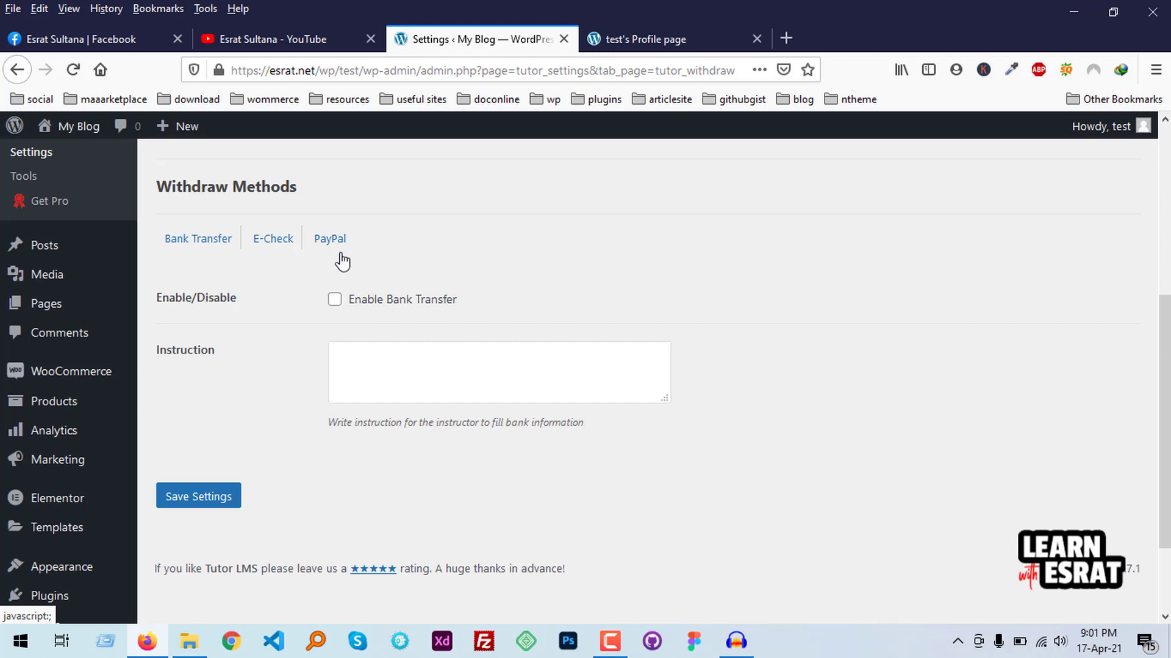
- Enable Bank Transfer as a withdraw method and go to its Instruction field
left_click(335, 299)
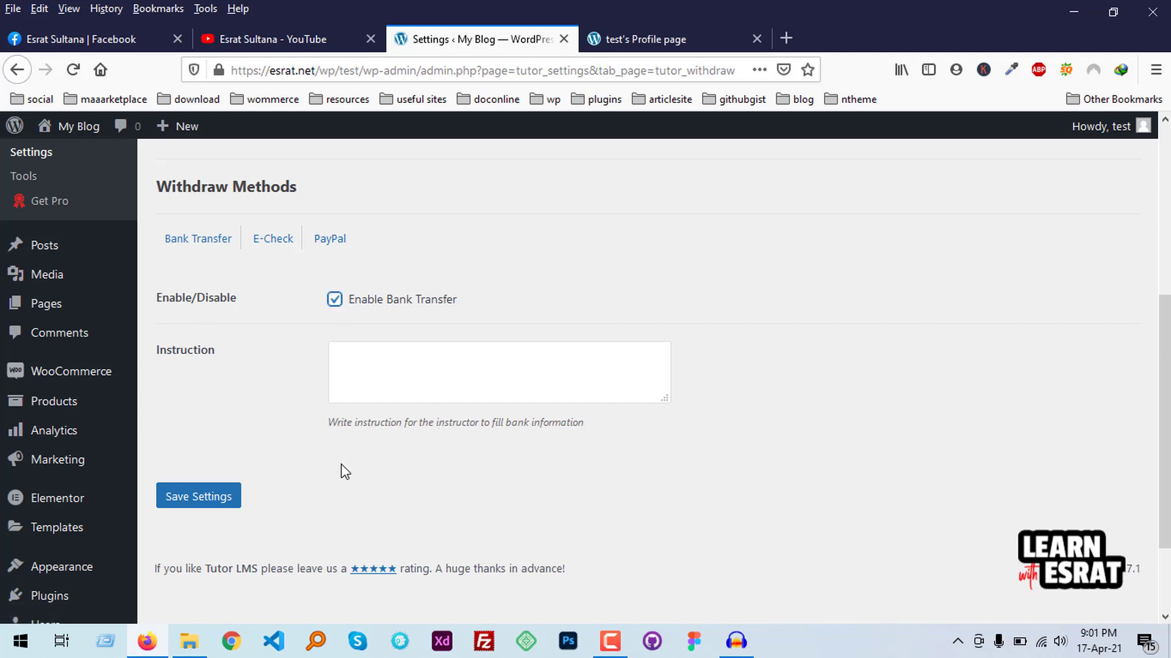
left_click(463, 385)
left_click(463, 386)
- Open the Style settings and look through the primary, text, light and button color options
scroll(463, 384, "up", 5)
left_click(668, 283)
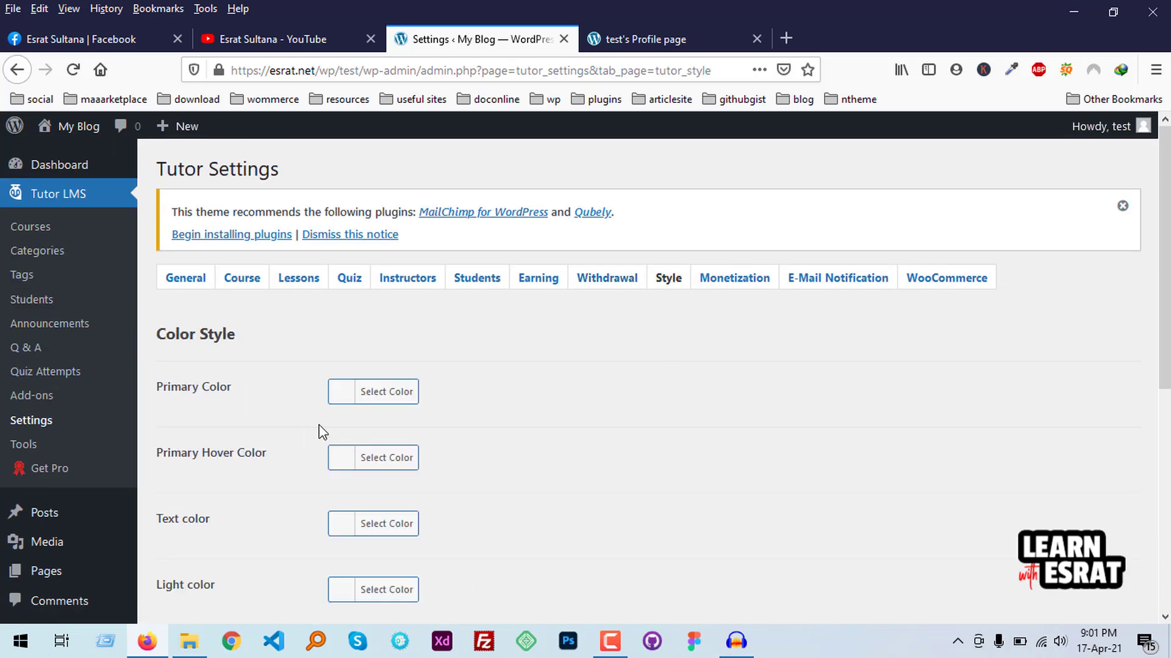
scroll(622, 397, "down", 6)
scroll(623, 398, "up", 6)
scroll(623, 398, "down", 2)
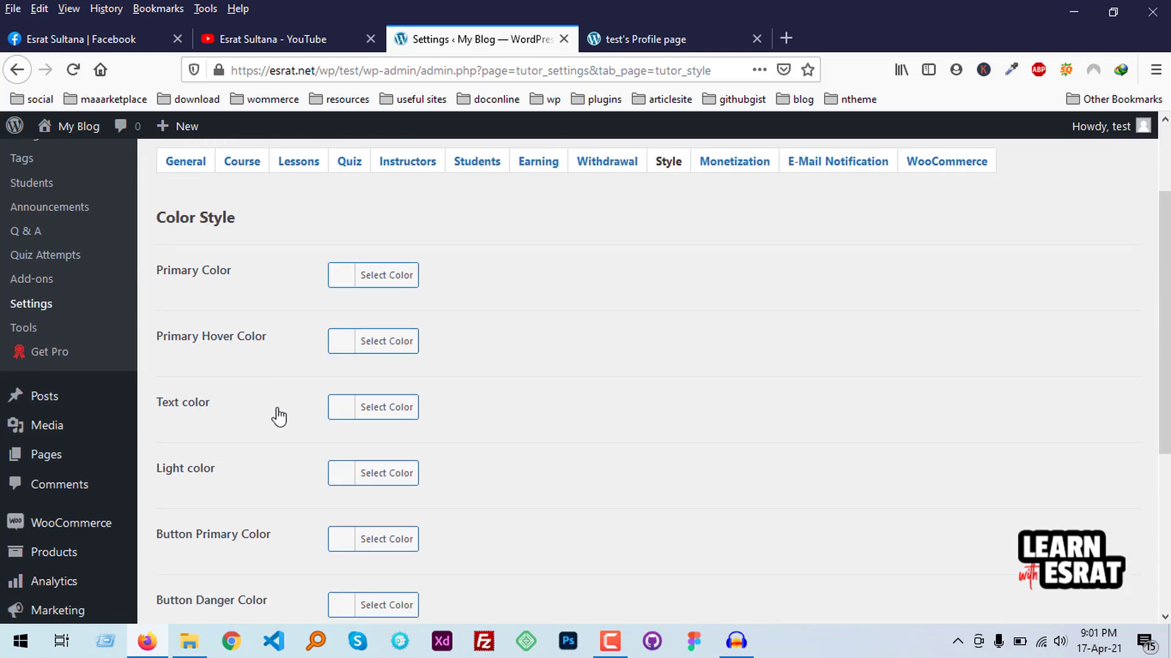
scroll(366, 415, "down", 5)
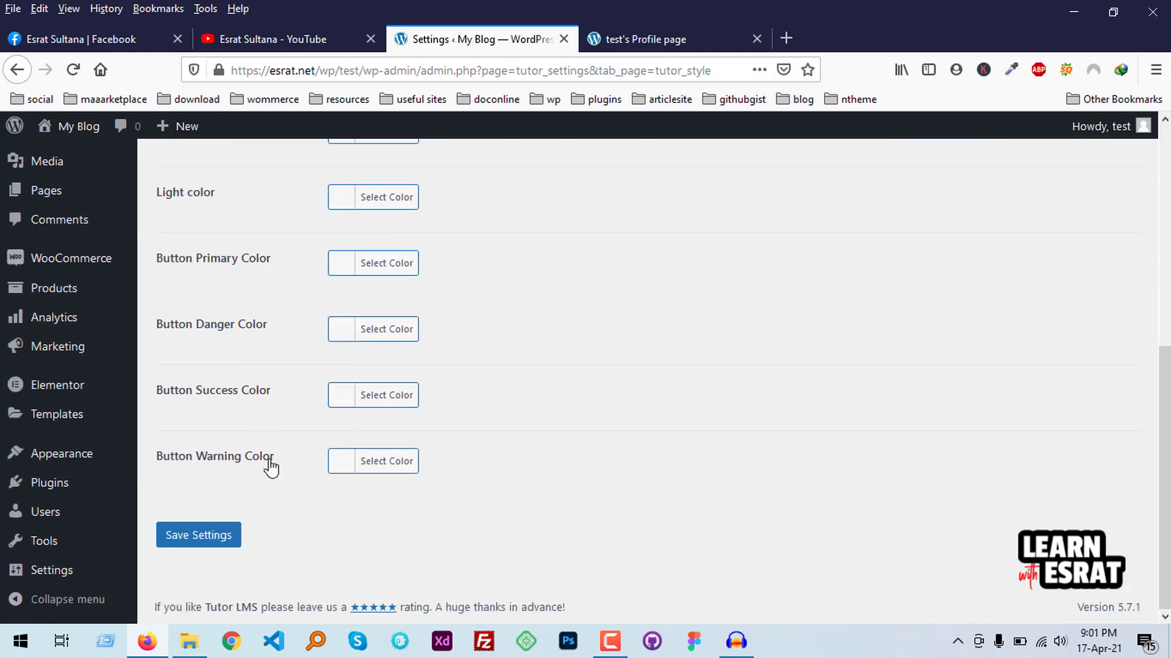
scroll(282, 332, "up", 7)
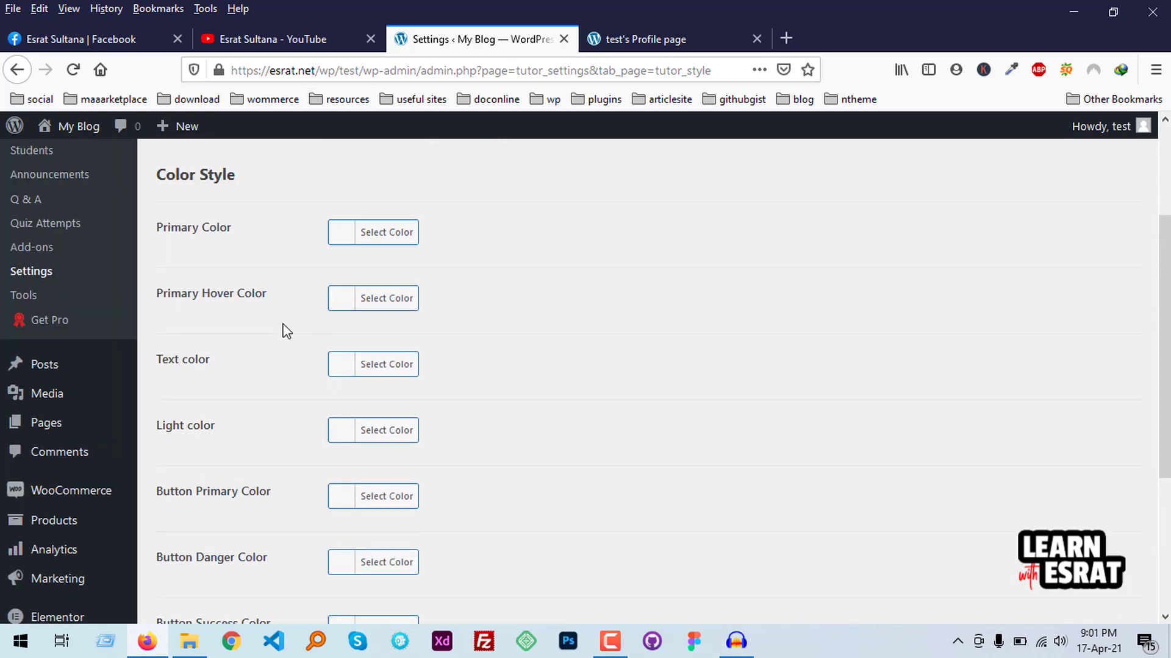
- Go back to the public profile page and open the course Anatomy for Figure Drawing: Mastering the Human Figure
left_click(653, 33)
scroll(517, 402, "down", 6)
scroll(549, 411, "up", 5)
scroll(549, 410, "down", 6)
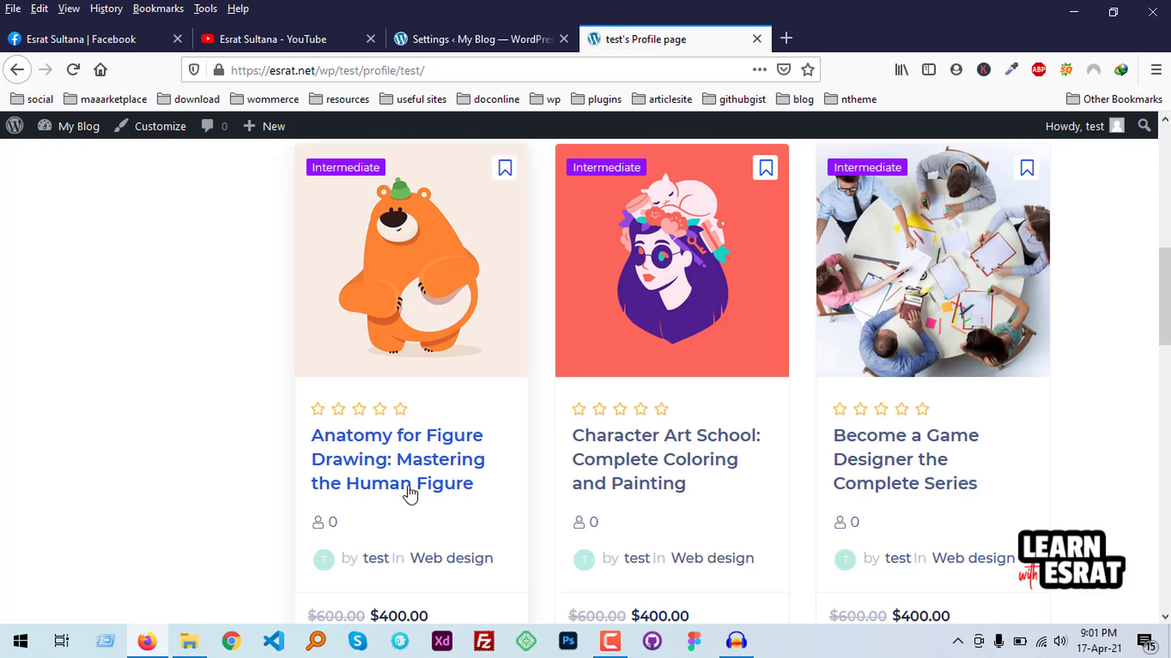
left_click(514, 256)
- Set the Primary Color to red in the Style settings and save the settings
left_click(504, 41)
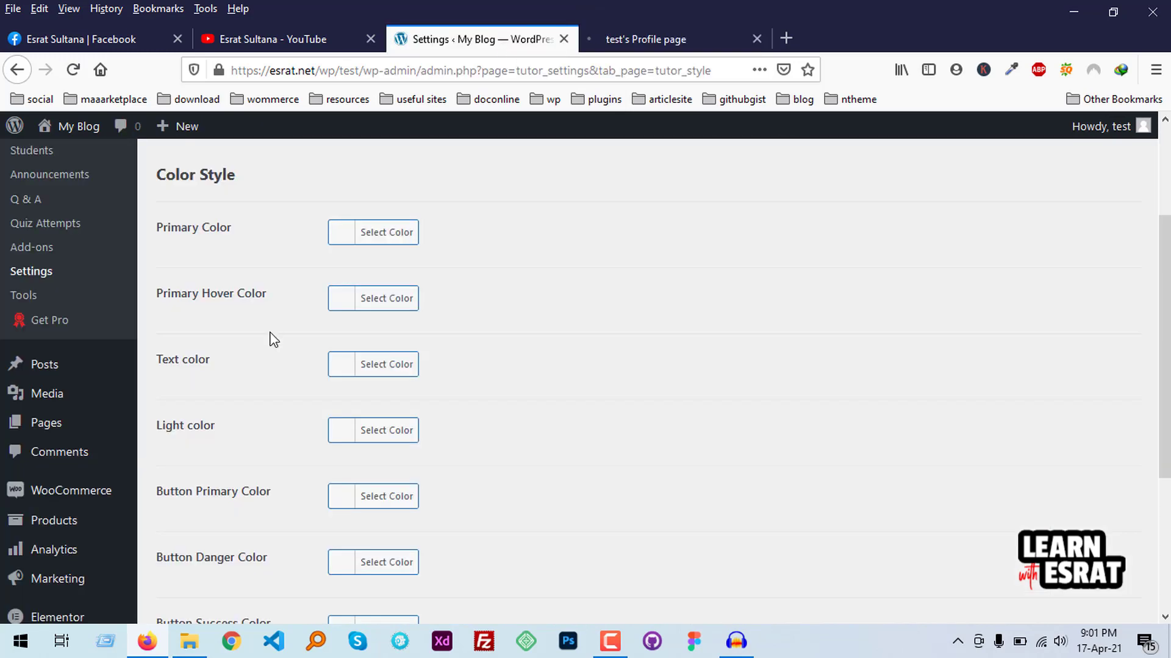
left_click(335, 234)
left_click(385, 432)
scroll(646, 398, "down", 10)
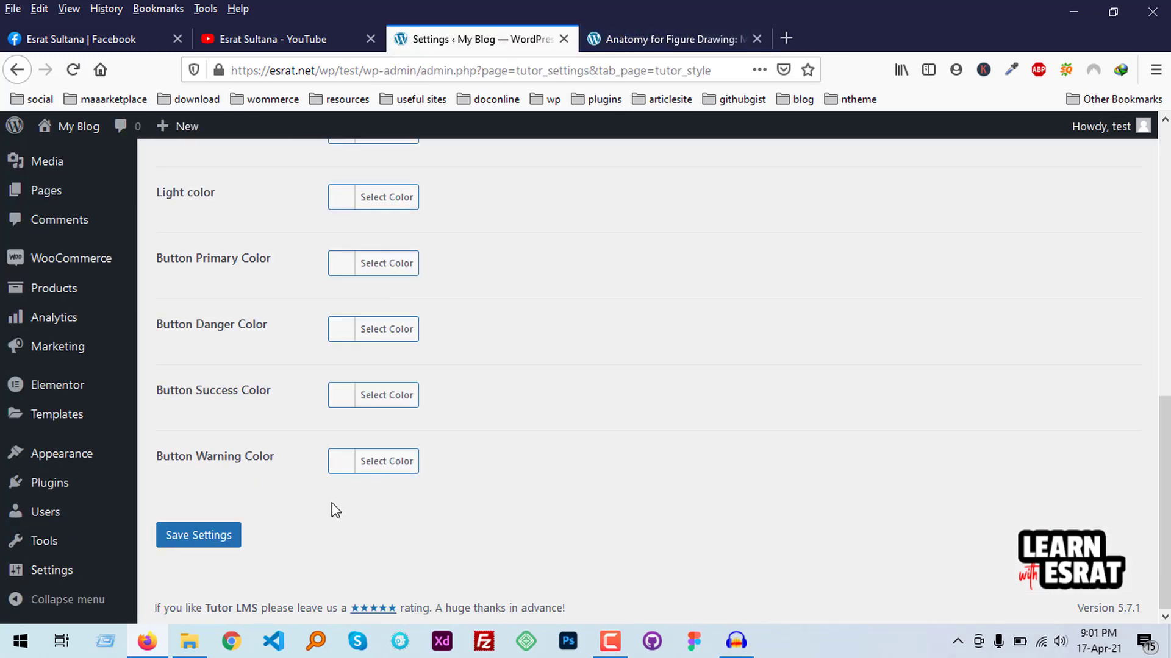
left_click(228, 539)
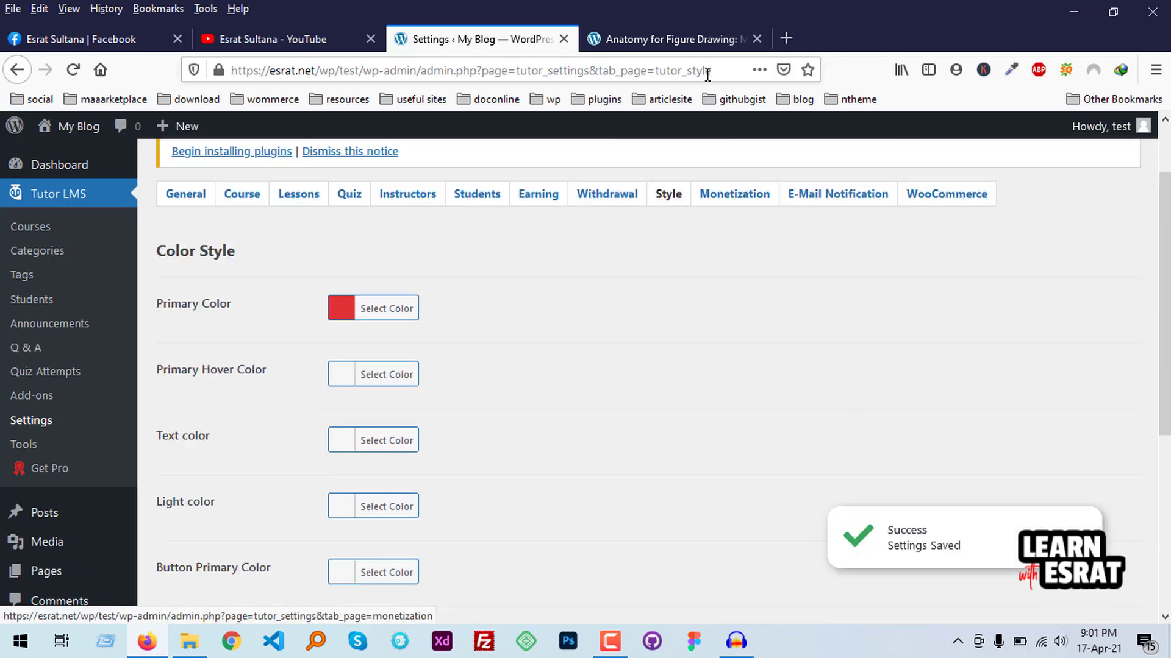
- Reload the Anatomy for Figure Drawing course page and check it for the new primary color
left_click(693, 38)
left_click(74, 71)
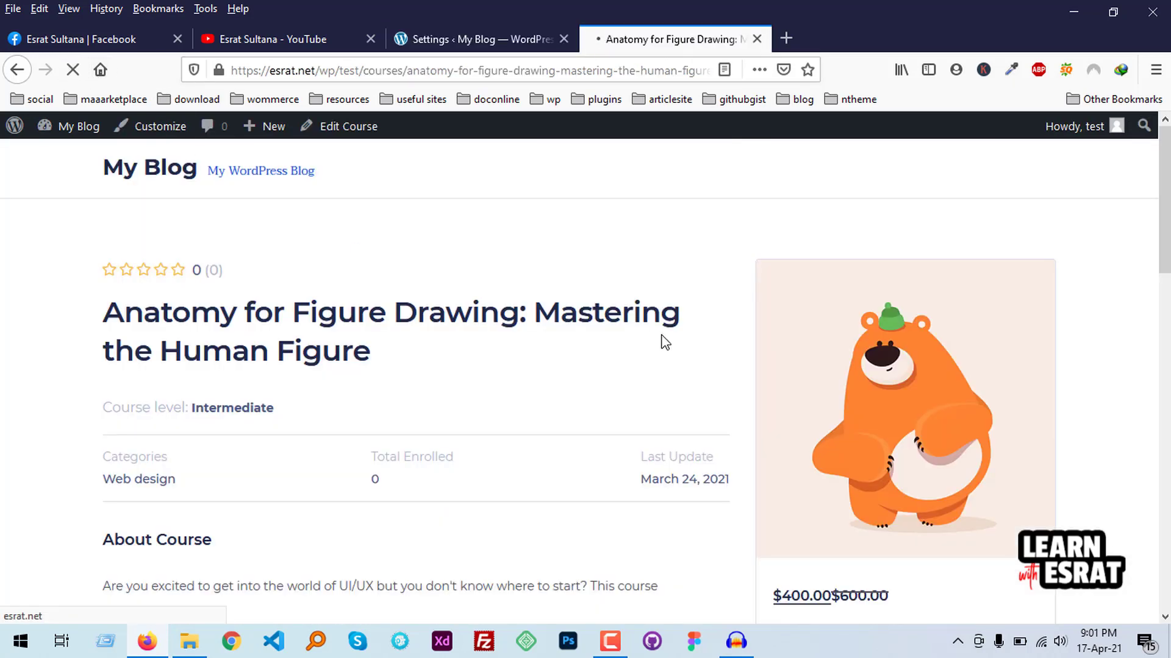
scroll(665, 342, "down", 5)
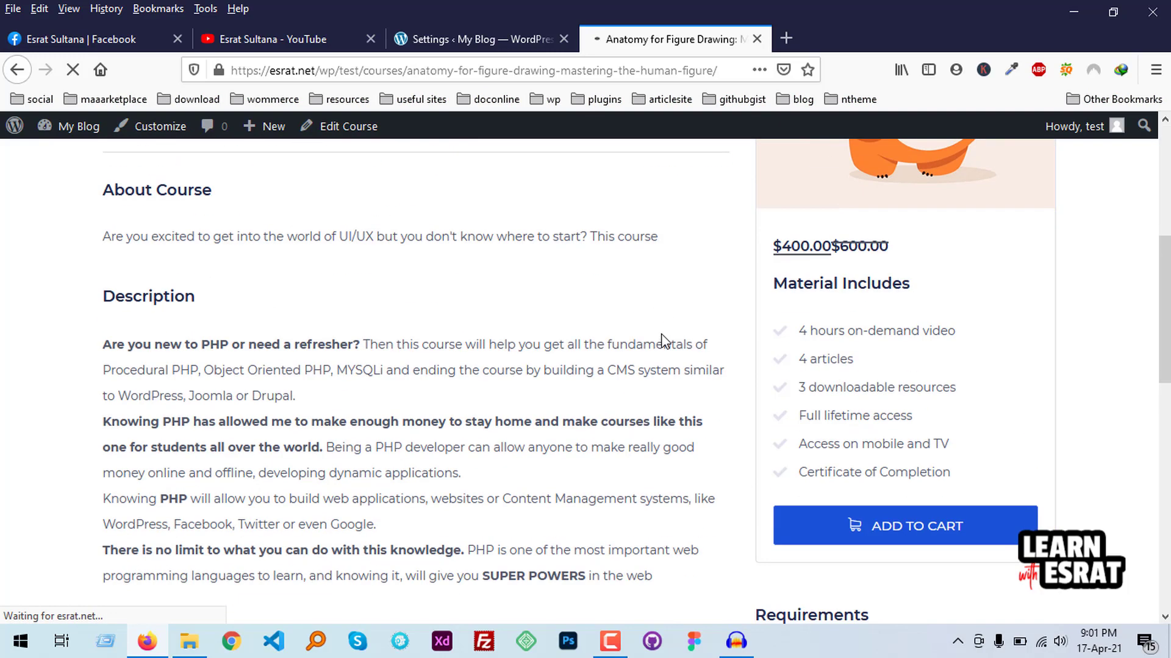
scroll(664, 341, "down", 5)
scroll(664, 342, "down", 3)
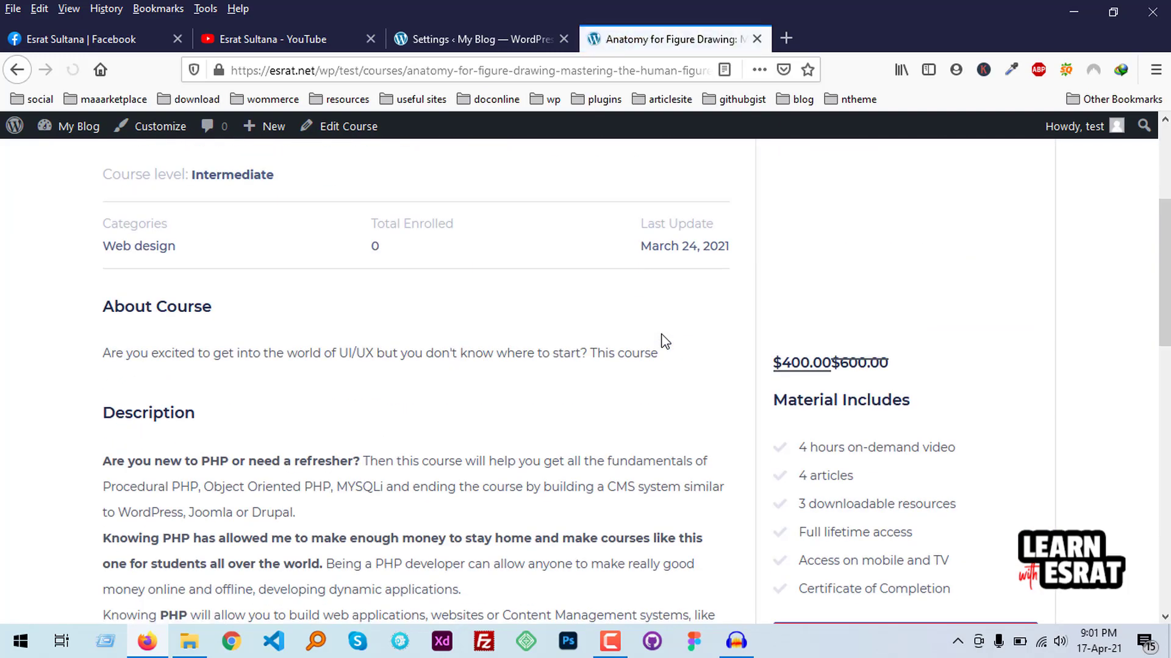
scroll(665, 342, "down", 5)
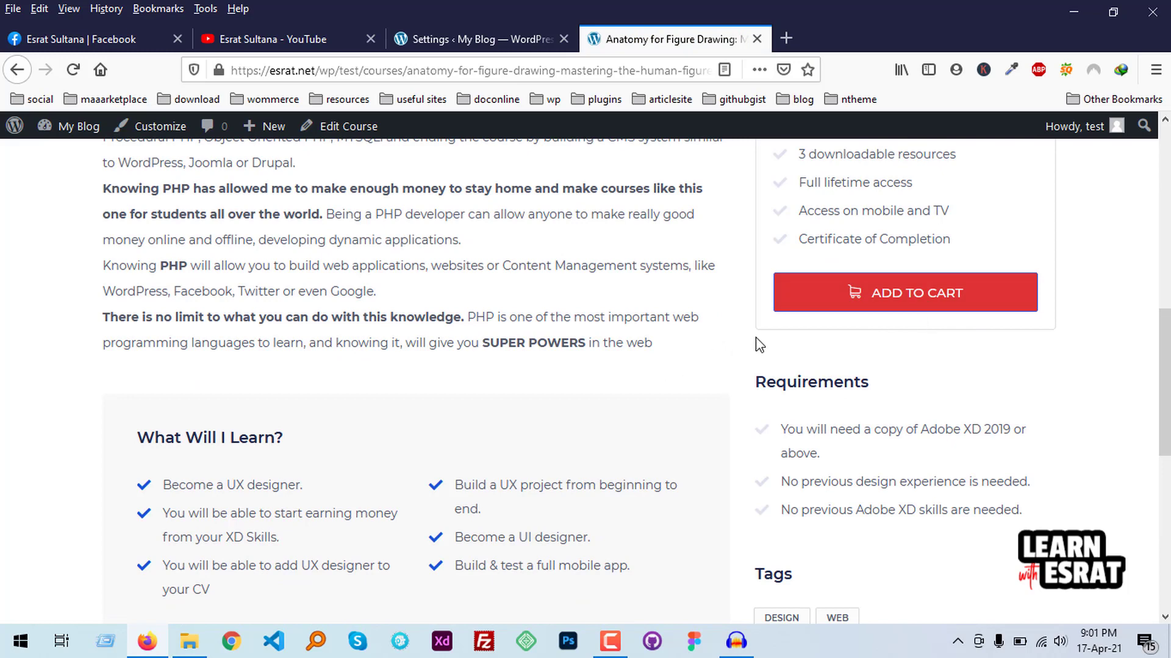
scroll(634, 402, "down", 8)
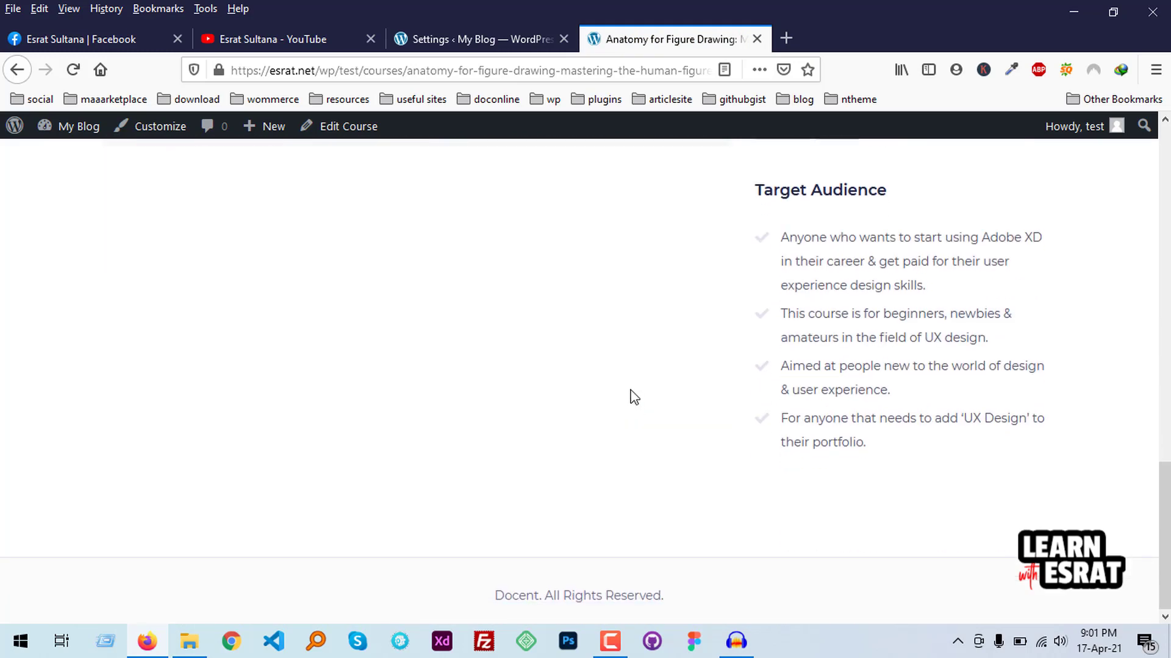
scroll(634, 396, "up", 20)
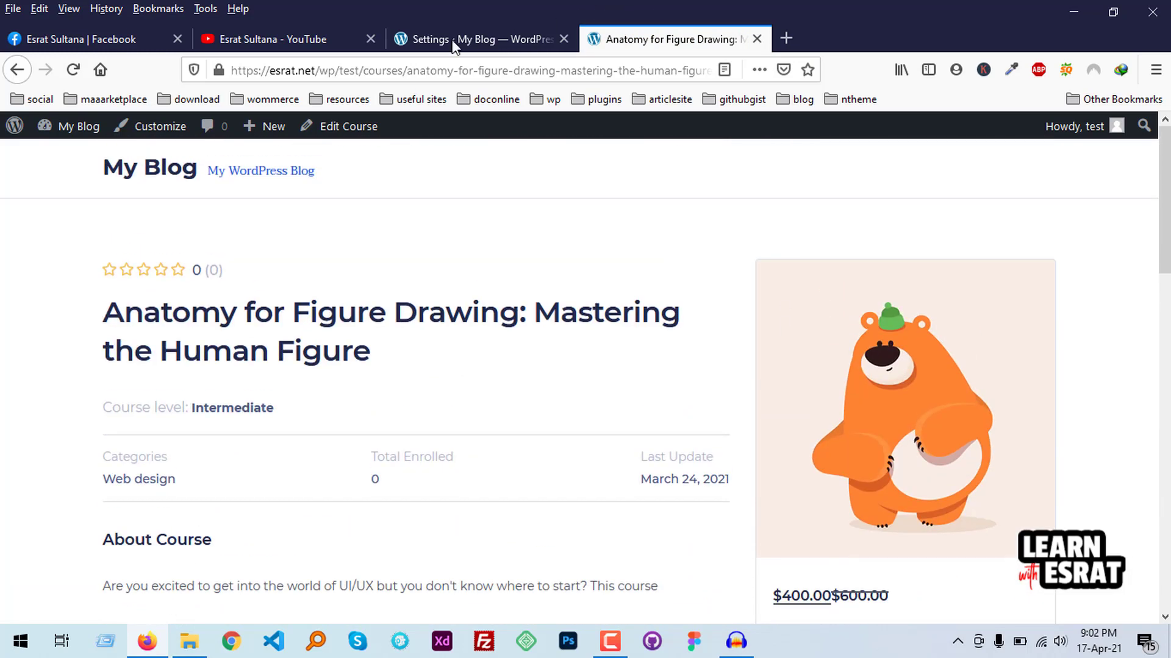
- Return to the plugin settings, open the Monetization settings and review the Monetize Option choices and the supported Easy Digital Downloads
left_click(449, 39)
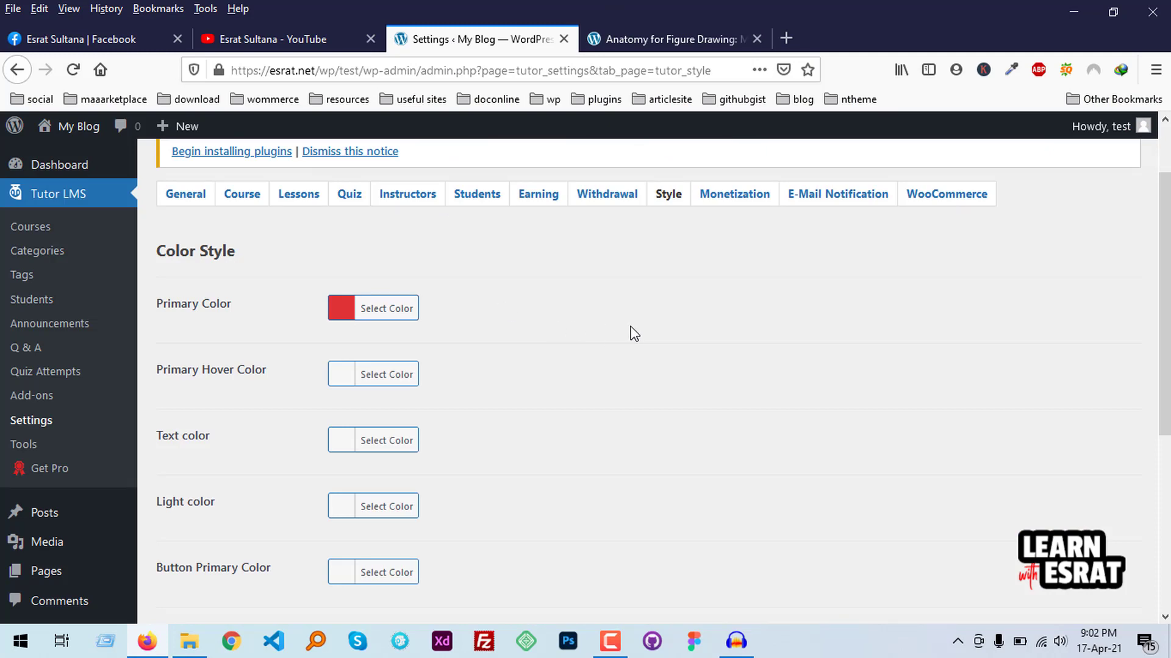
scroll(631, 329, "down", 2)
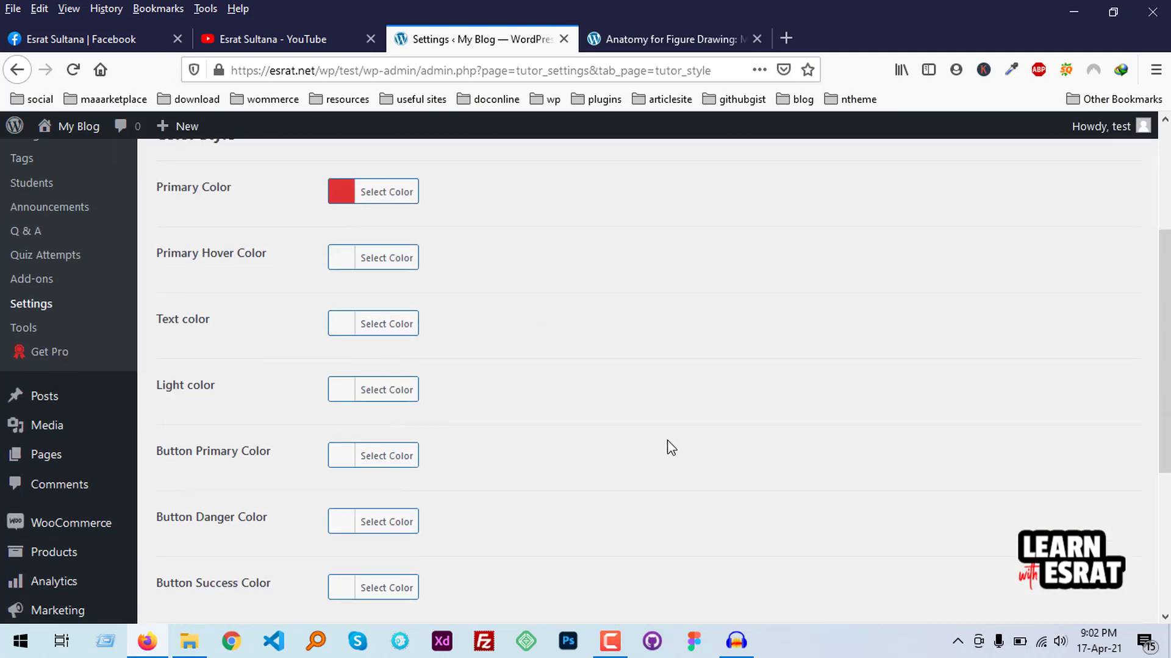
scroll(671, 448, "up", 2)
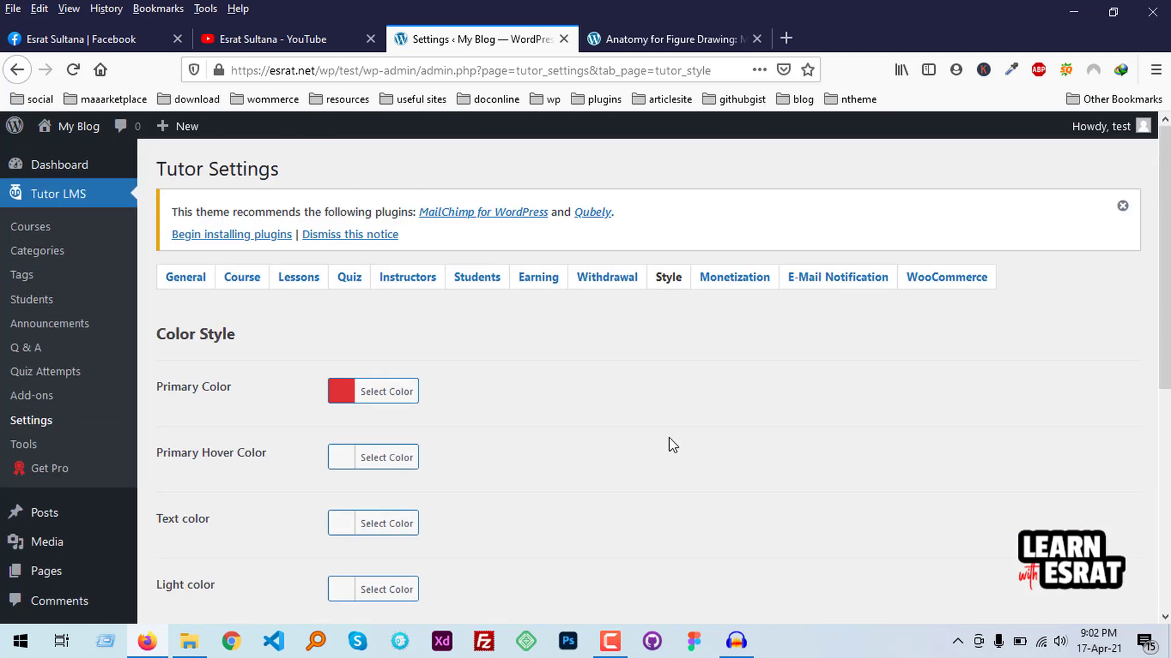
left_click(726, 288)
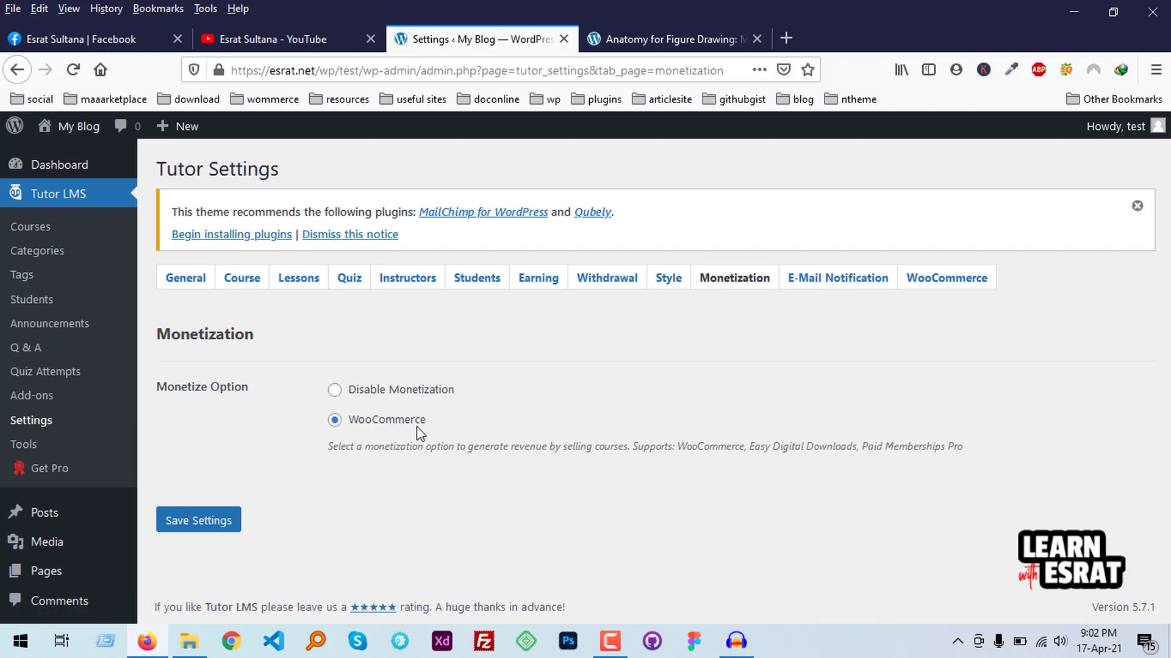
left_click_drag(749, 447, 853, 444)
left_click(853, 450)
left_click_drag(750, 448, 859, 454)
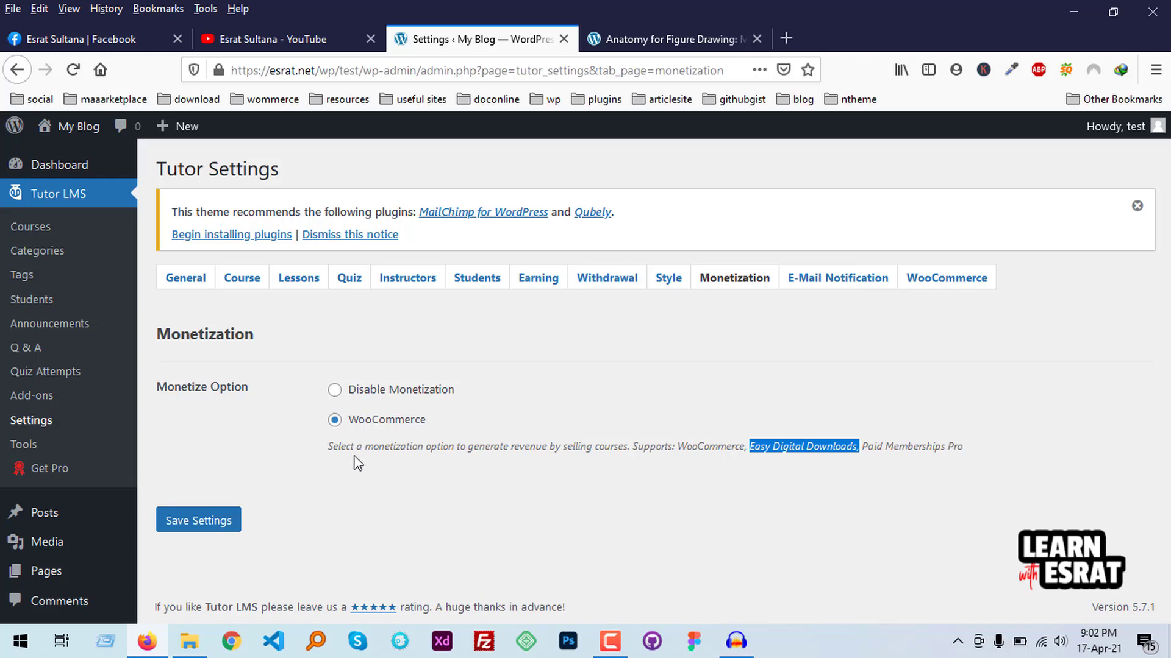
- In the E-Mail Notification settings, set the sender Name to Techtute and clear the E-Mail Address
left_click(839, 294)
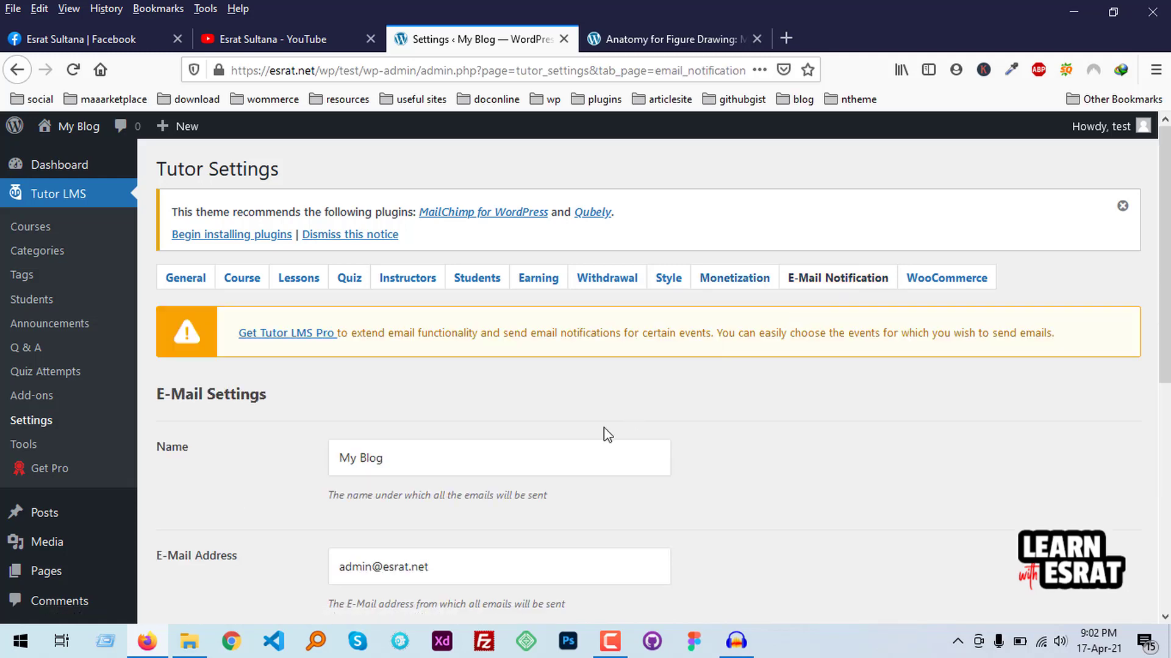
scroll(604, 427, "down", 2)
scroll(627, 418, "down", 4)
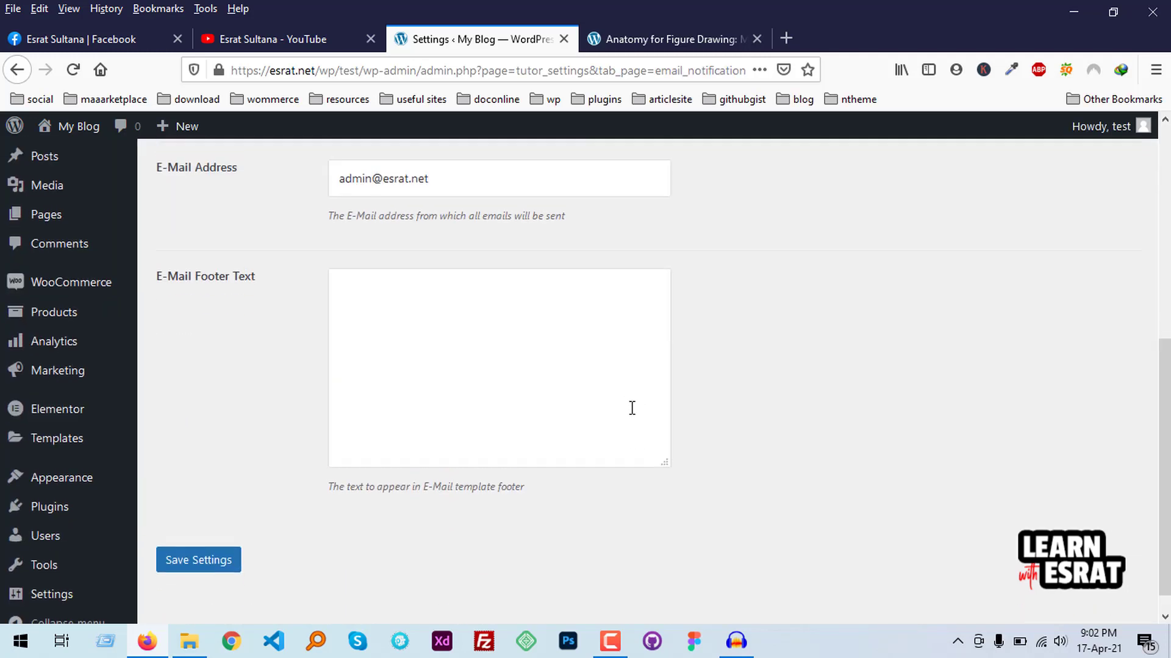
scroll(632, 408, "up", 3)
left_click_drag(412, 278, 280, 279)
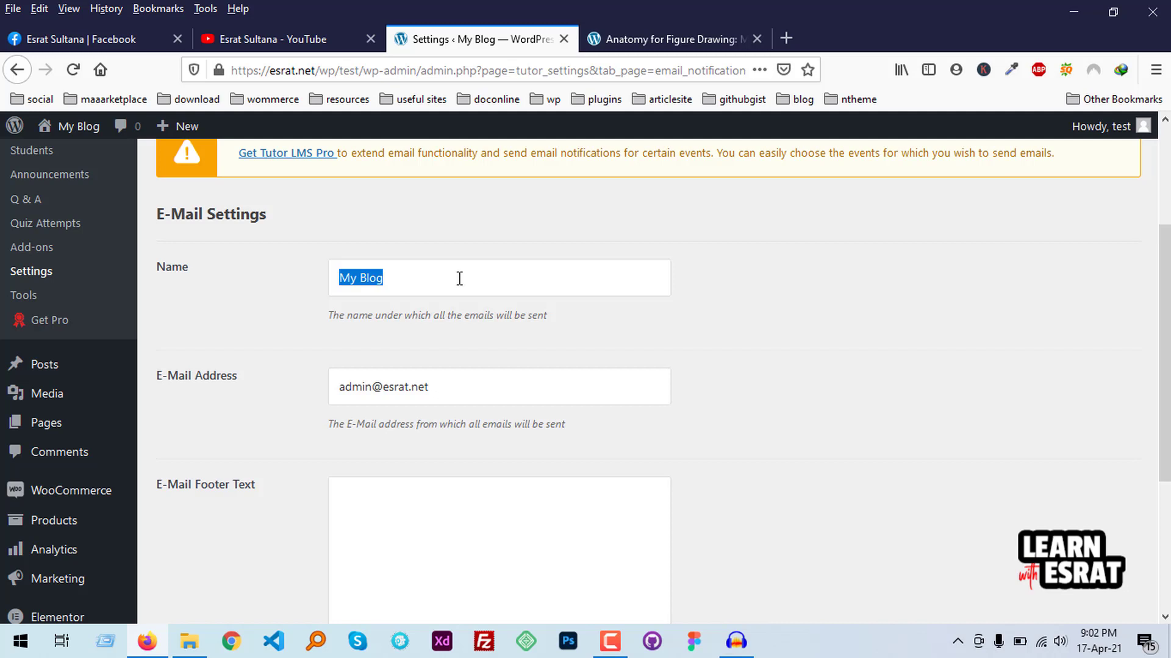
type("Tutor ")
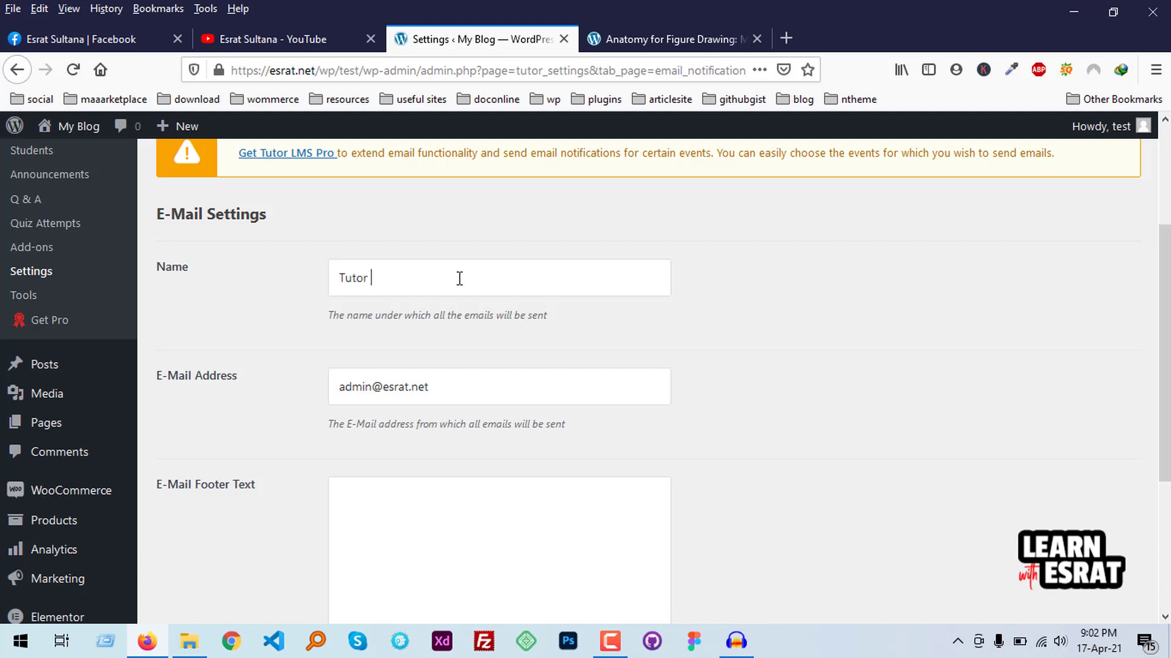
type("Lms")
key("ctrl+a")
type("Tchtute")
left_click(344, 278)
type("e")
left_click_drag(508, 390, 270, 390)
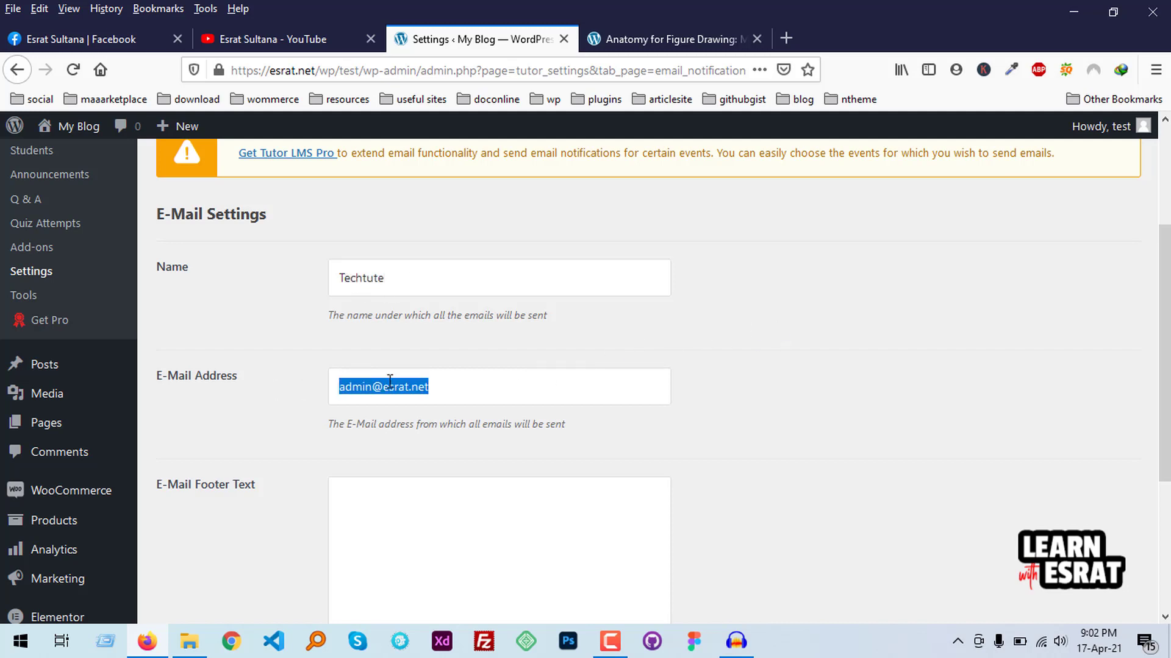
key("BackSpace")
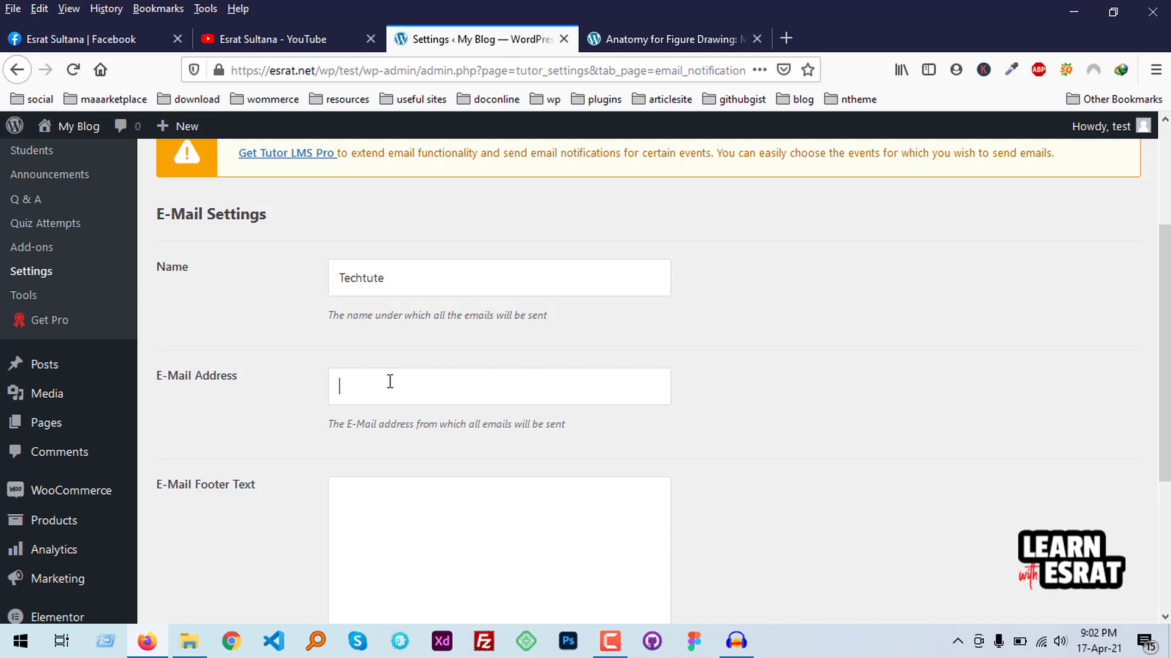
- Try Thanks as the E-Mail Footer Text and clear the field again
scroll(392, 384, "down", 4)
left_click(427, 315)
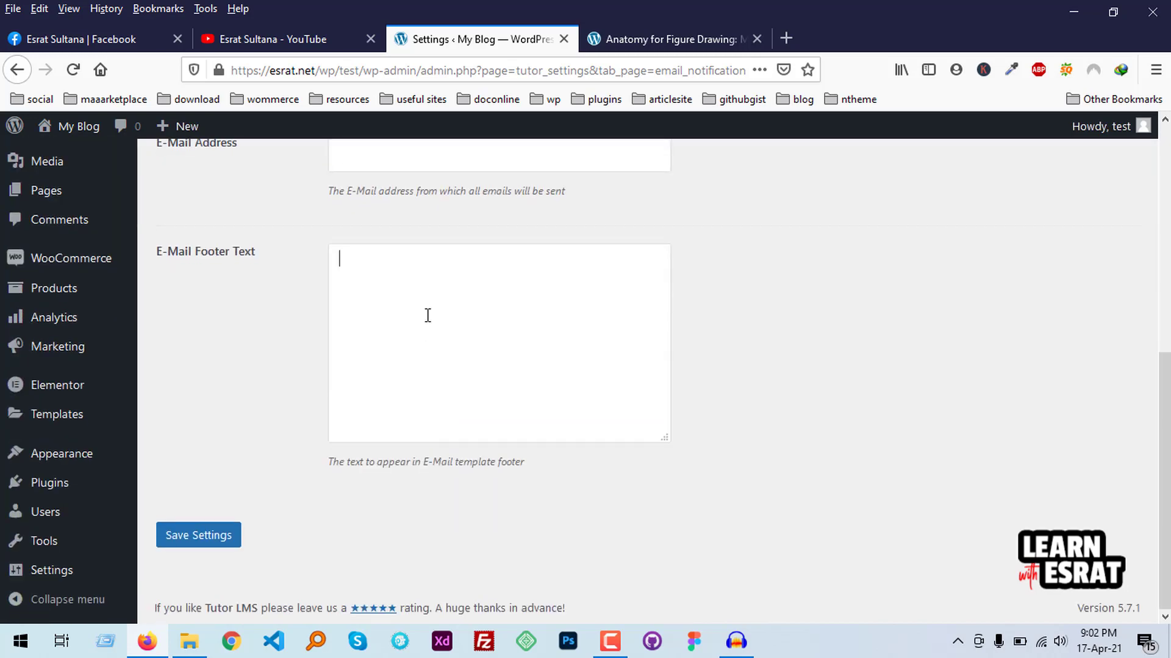
type("Thanks")
key("BackSpace")
key("BackSpace")
key("BackSpace")
key("BackSpace")
key("BackSpace")
key("BackSpace")
scroll(684, 317, "up", 6)
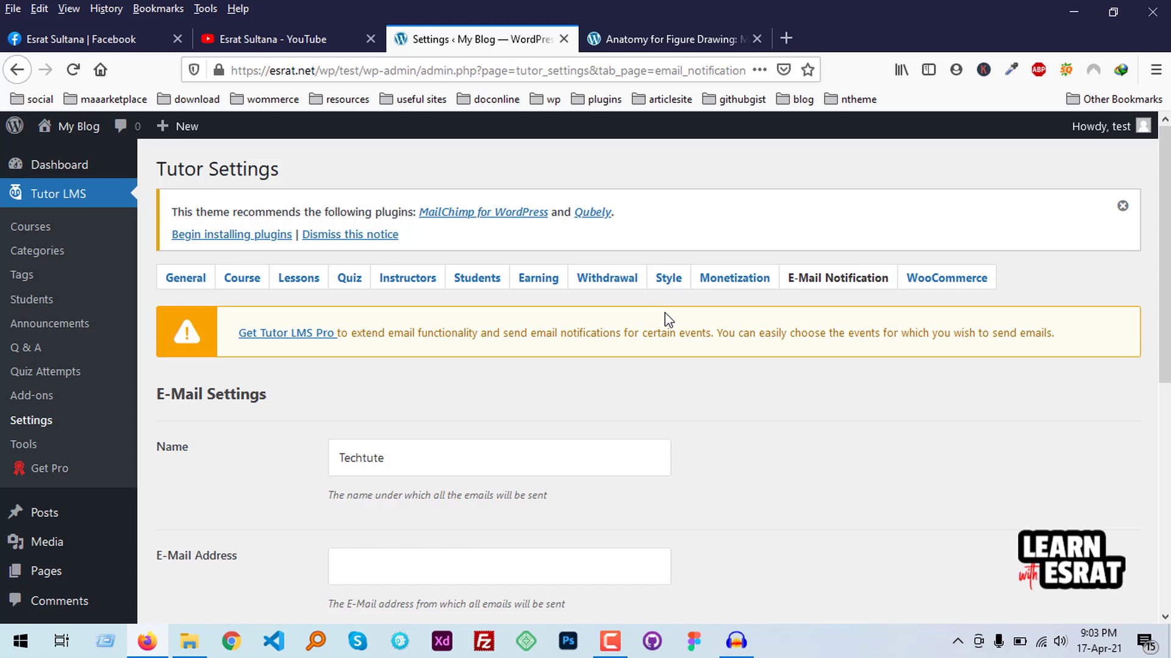
- Enable the add to cart feature for guest users in the WooCommerce settings and save the settings
left_click(945, 292)
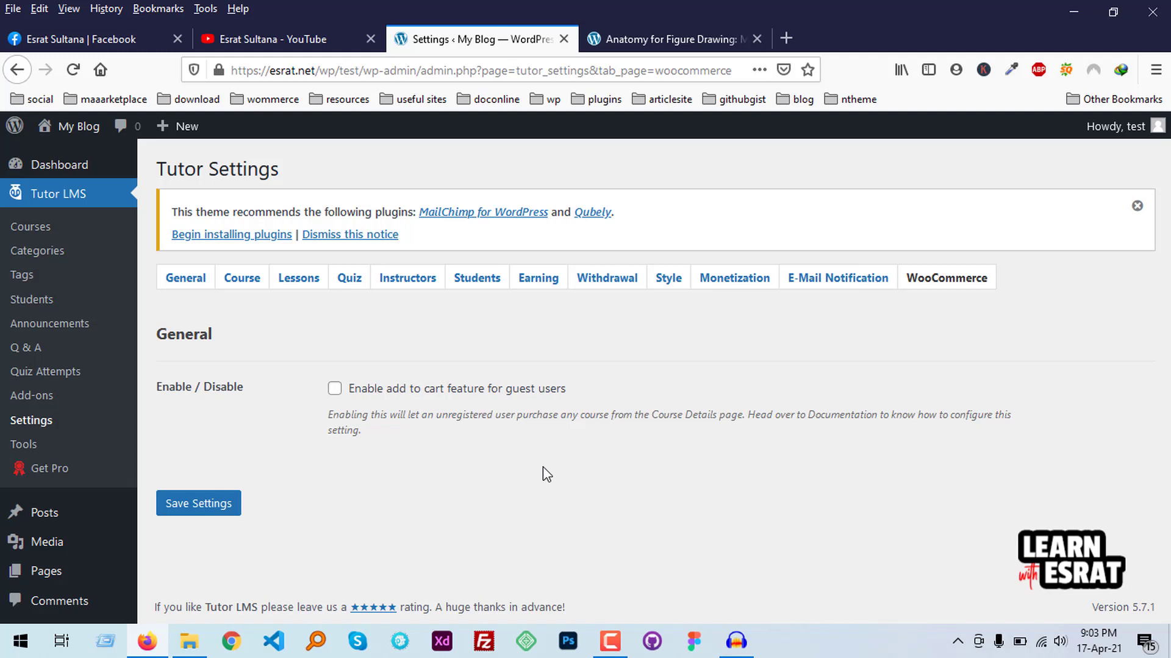
left_click(335, 388)
left_click(217, 509)
- Open the cart from the Anatomy for Figure Drawing course page and look through its contents and totals
left_click(671, 39)
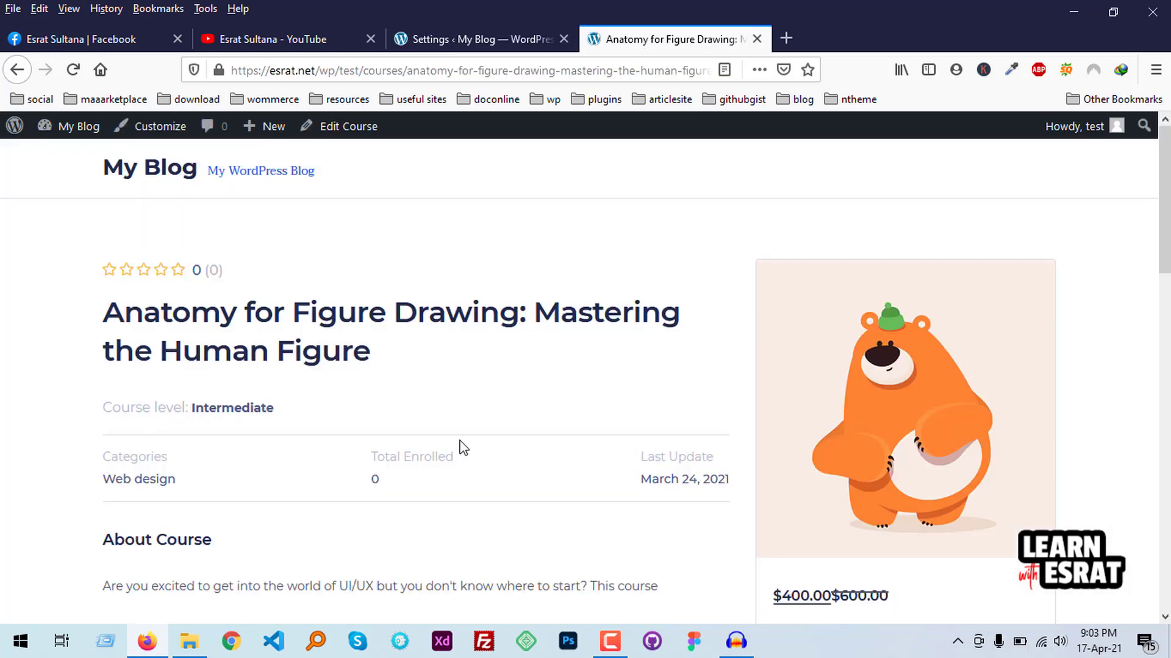
scroll(457, 442, "down", 5)
left_click(860, 538)
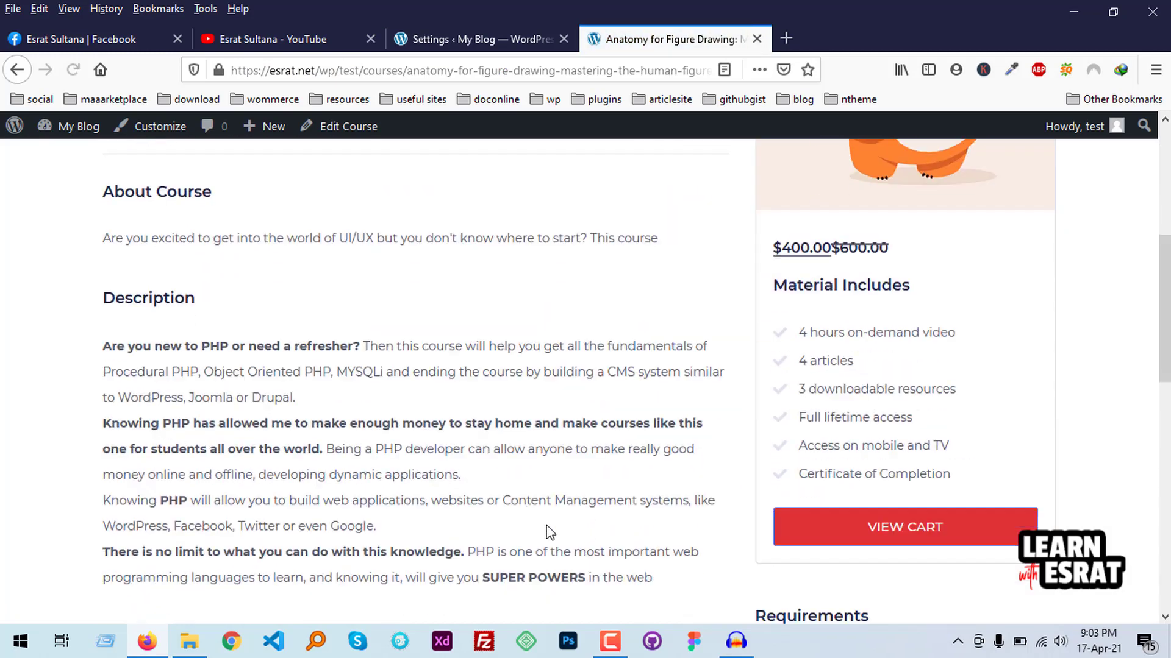
left_click(844, 541)
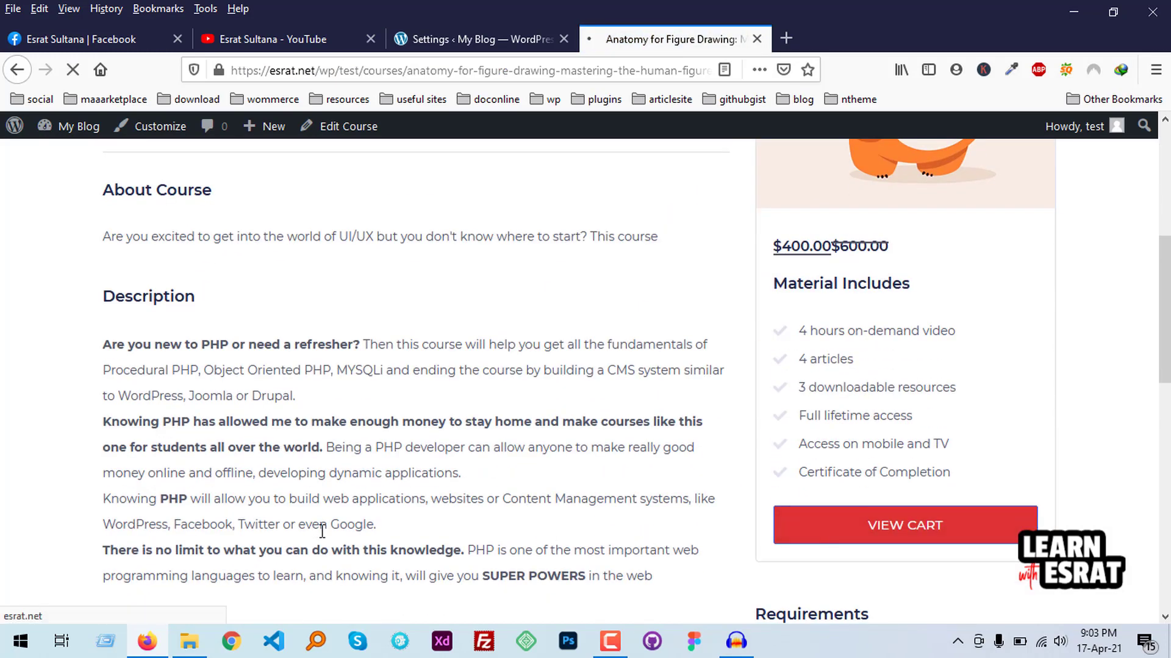
left_click(448, 35)
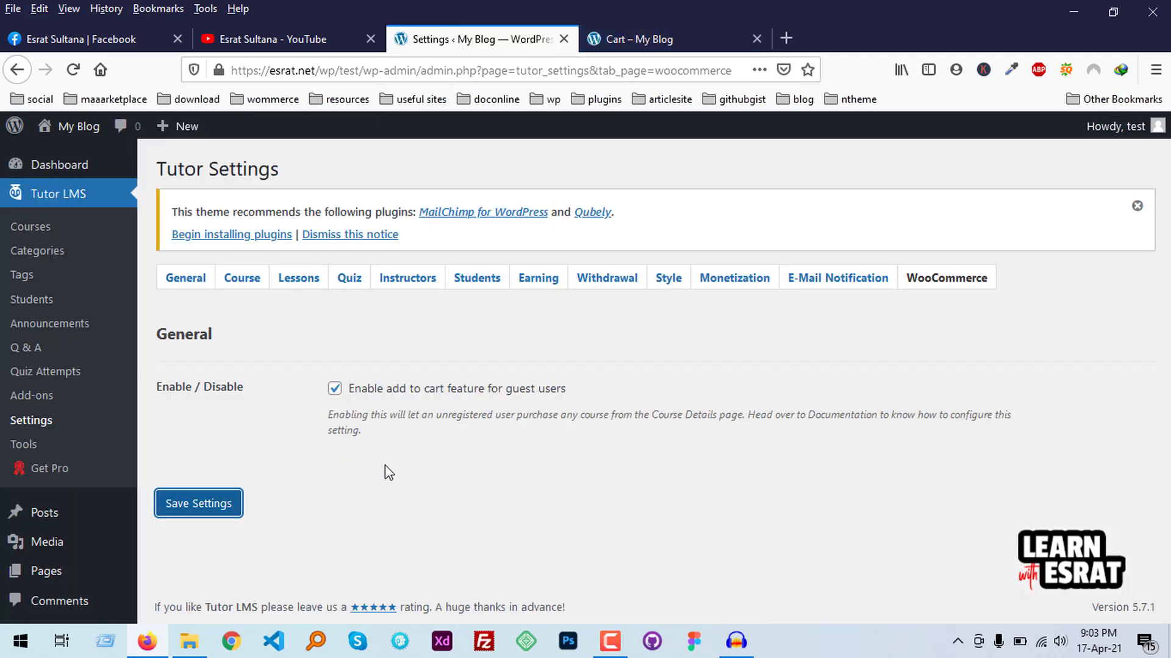
left_click(689, 35)
scroll(384, 400, "down", 4)
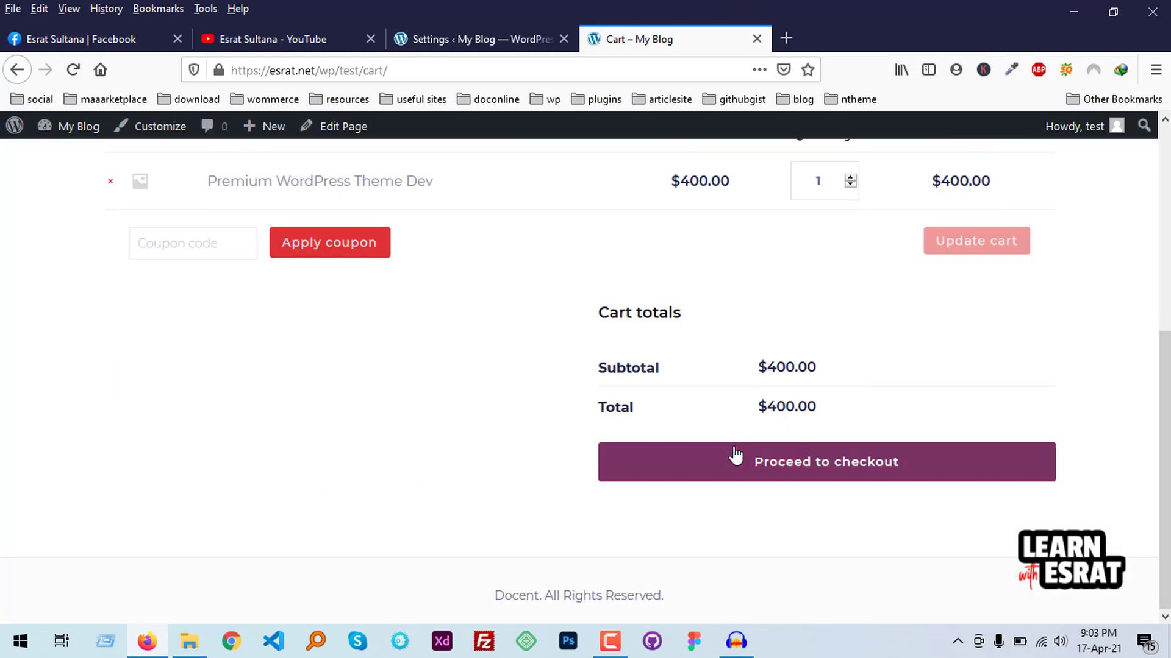
- Proceed to checkout and look through the billing details, order summary and payment section
left_click(651, 472)
scroll(371, 470, "up", 4)
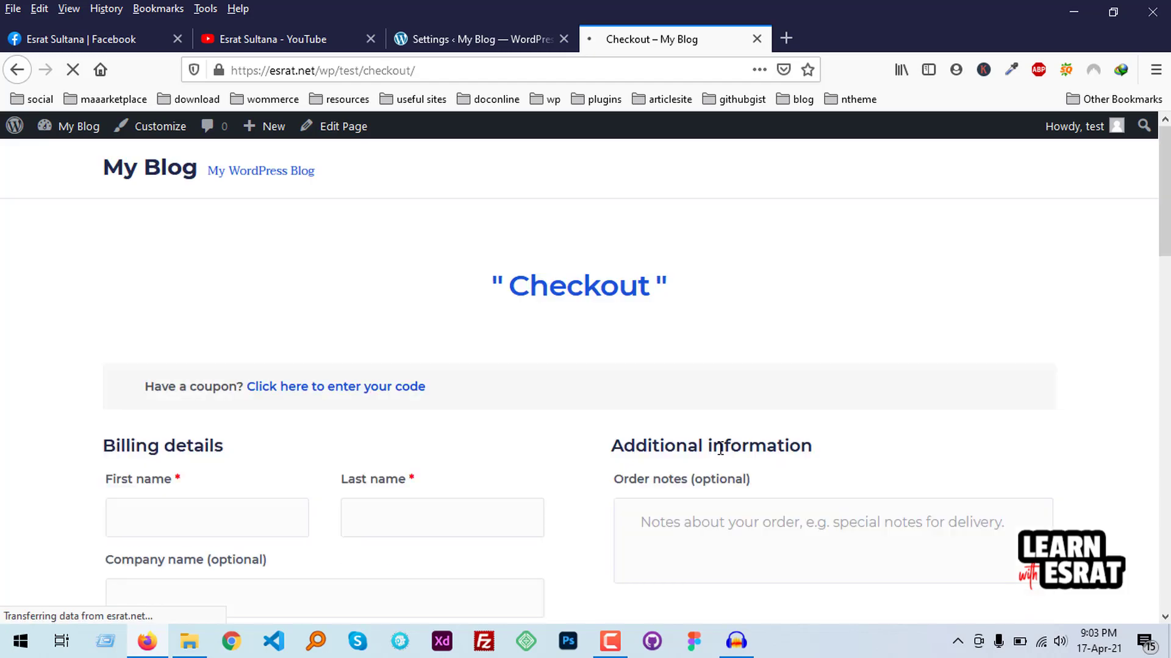
scroll(719, 445, "down", 5)
scroll(334, 479, "down", 10)
scroll(335, 479, "down", 3)
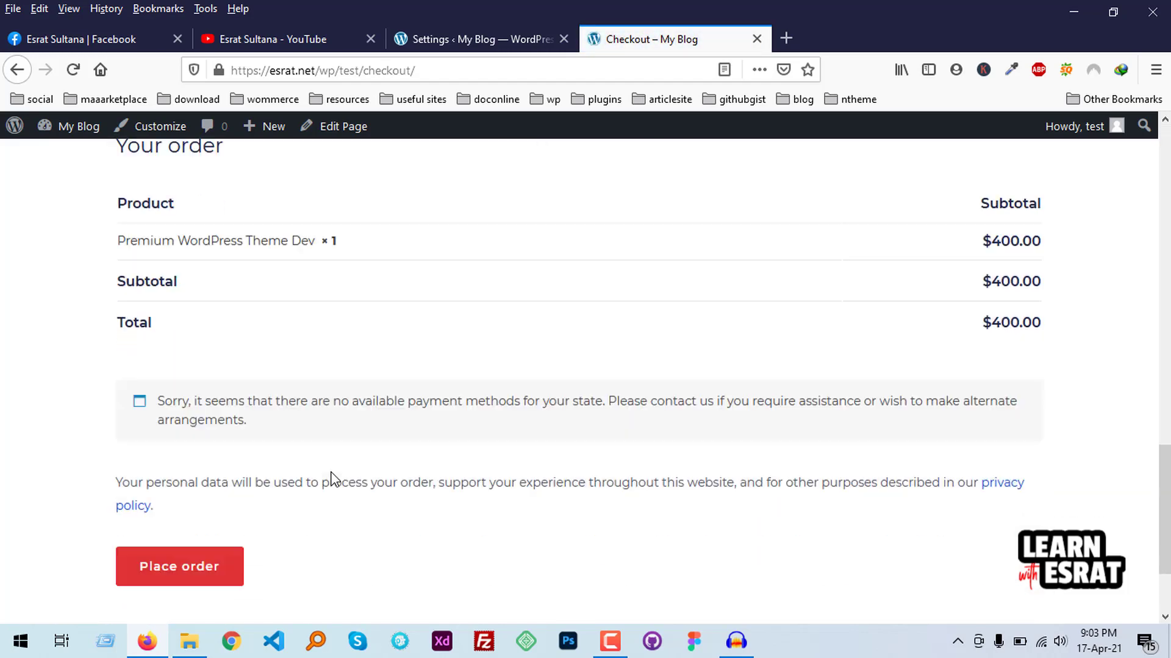
scroll(73, 544, "up", 10)
scroll(285, 438, "up", 6)
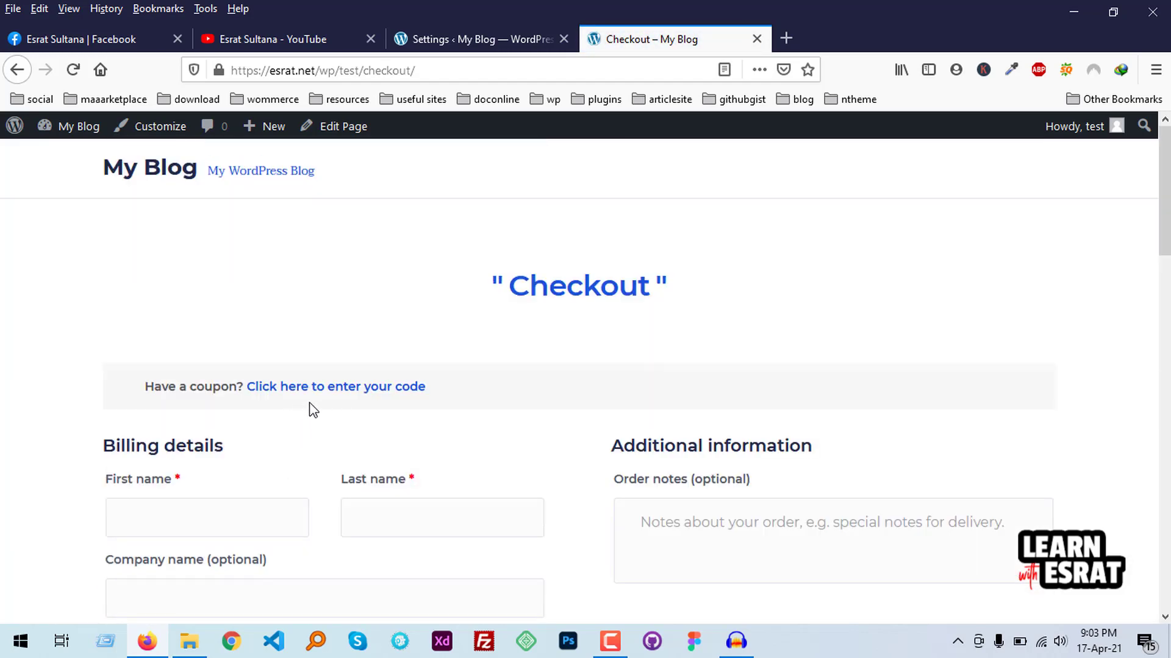
- Leave the checkout page and switch to the YouTube channel's videos page
left_click(463, 39)
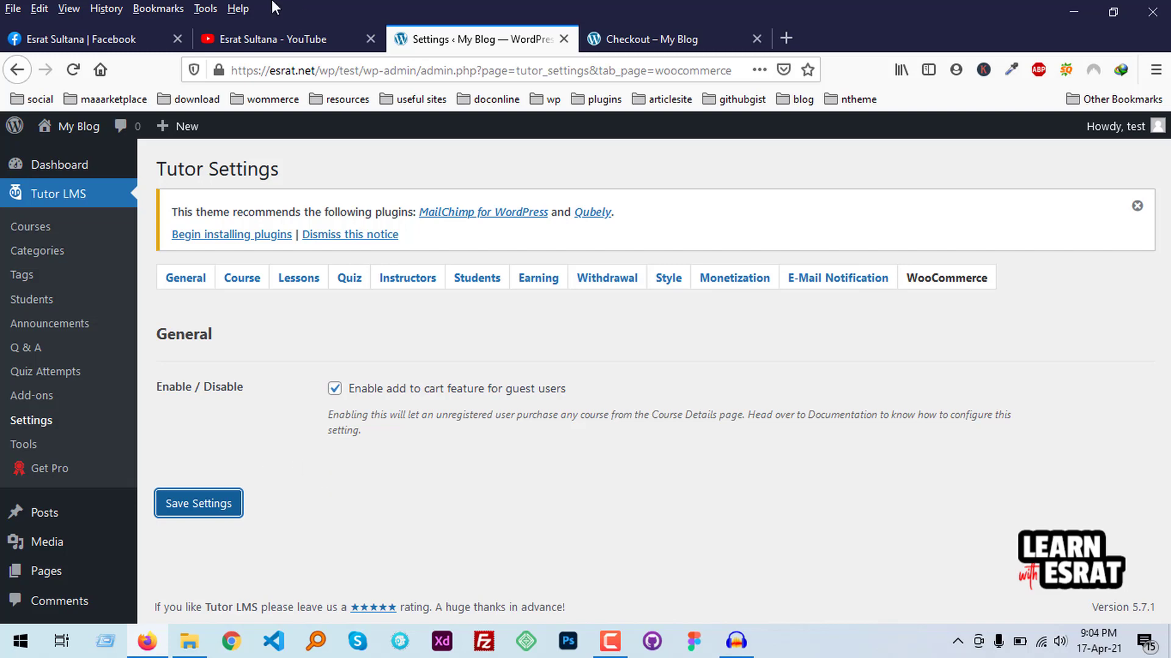
left_click(277, 38)
scroll(650, 427, "up", 3)
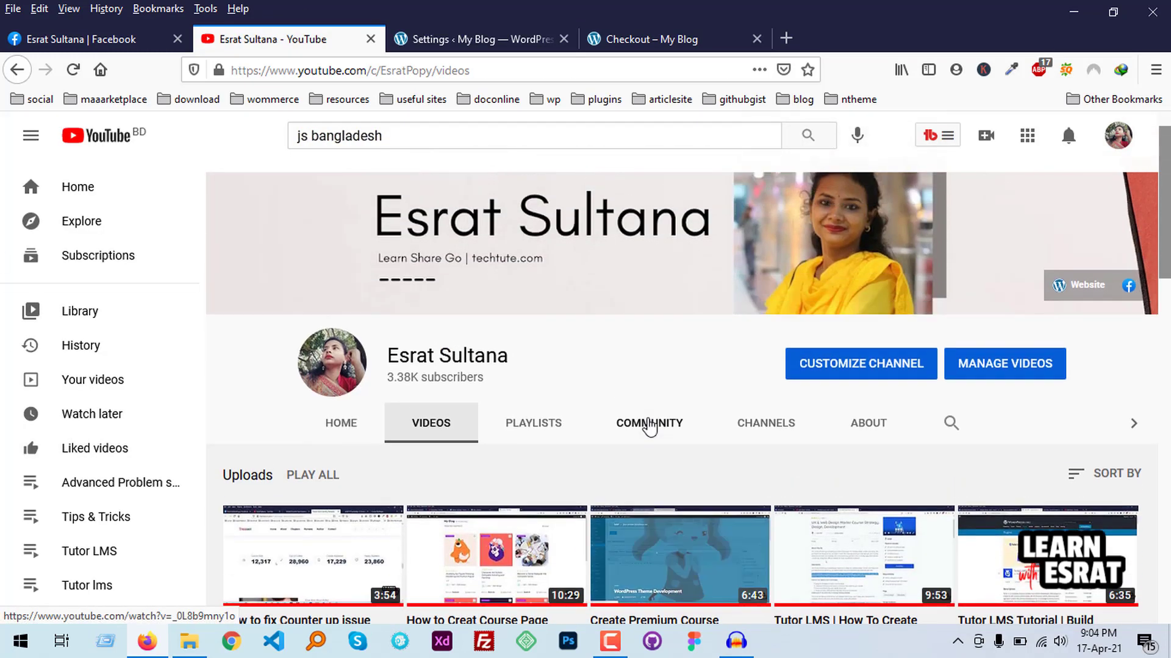